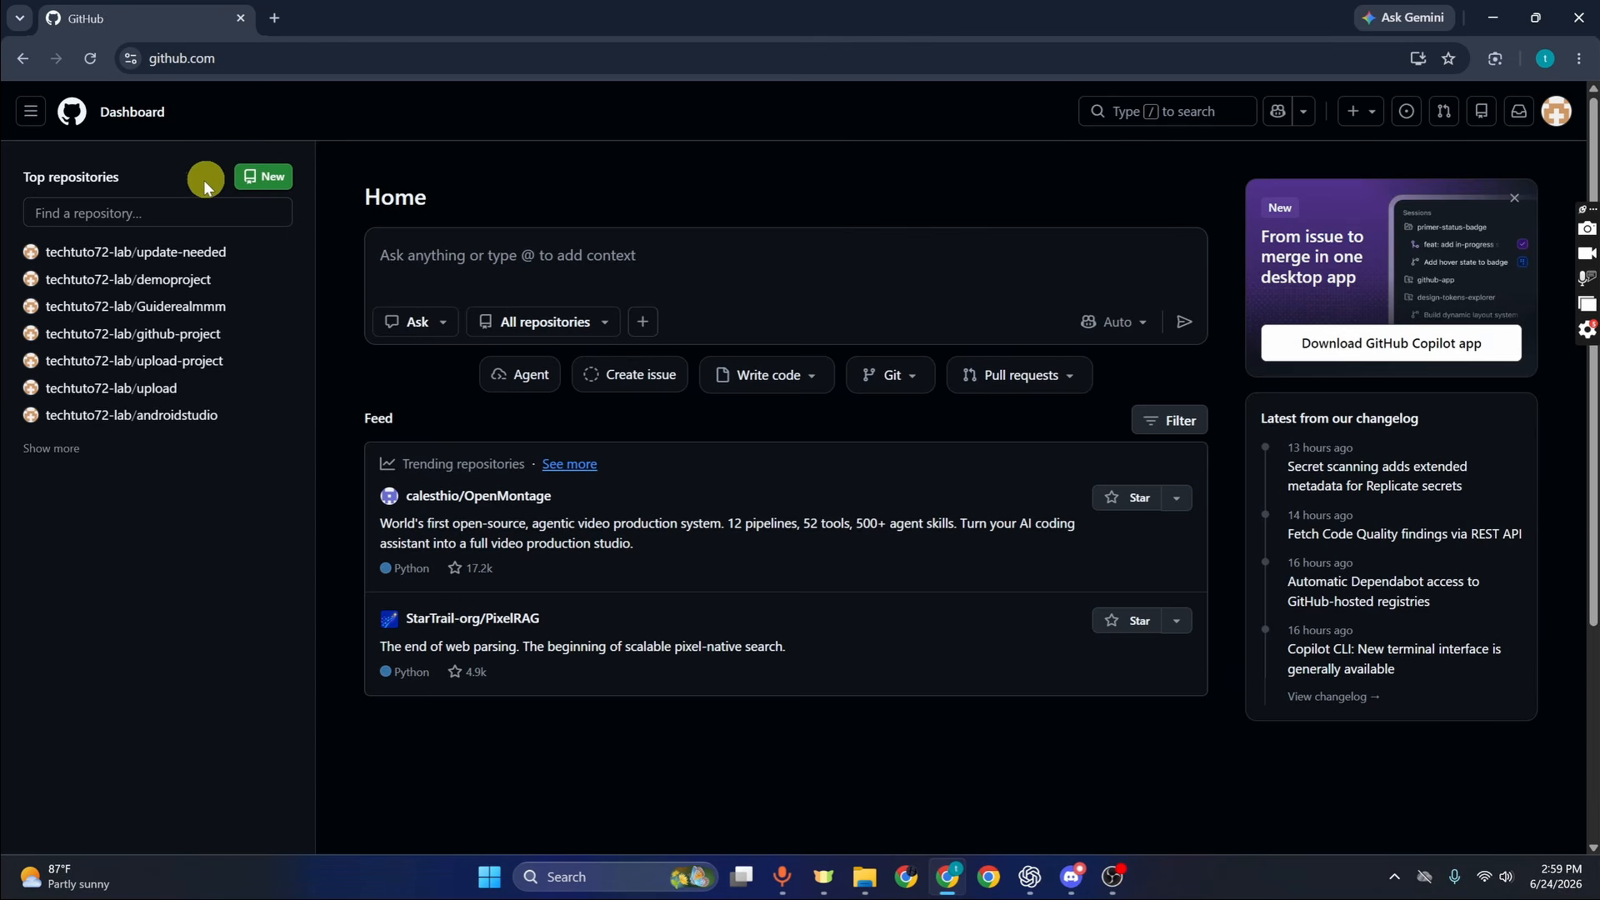
# Create a new public GitHub repository named GuideRealm-upload with no README
pyautogui.click(259, 177)
pyautogui.click(756, 325)
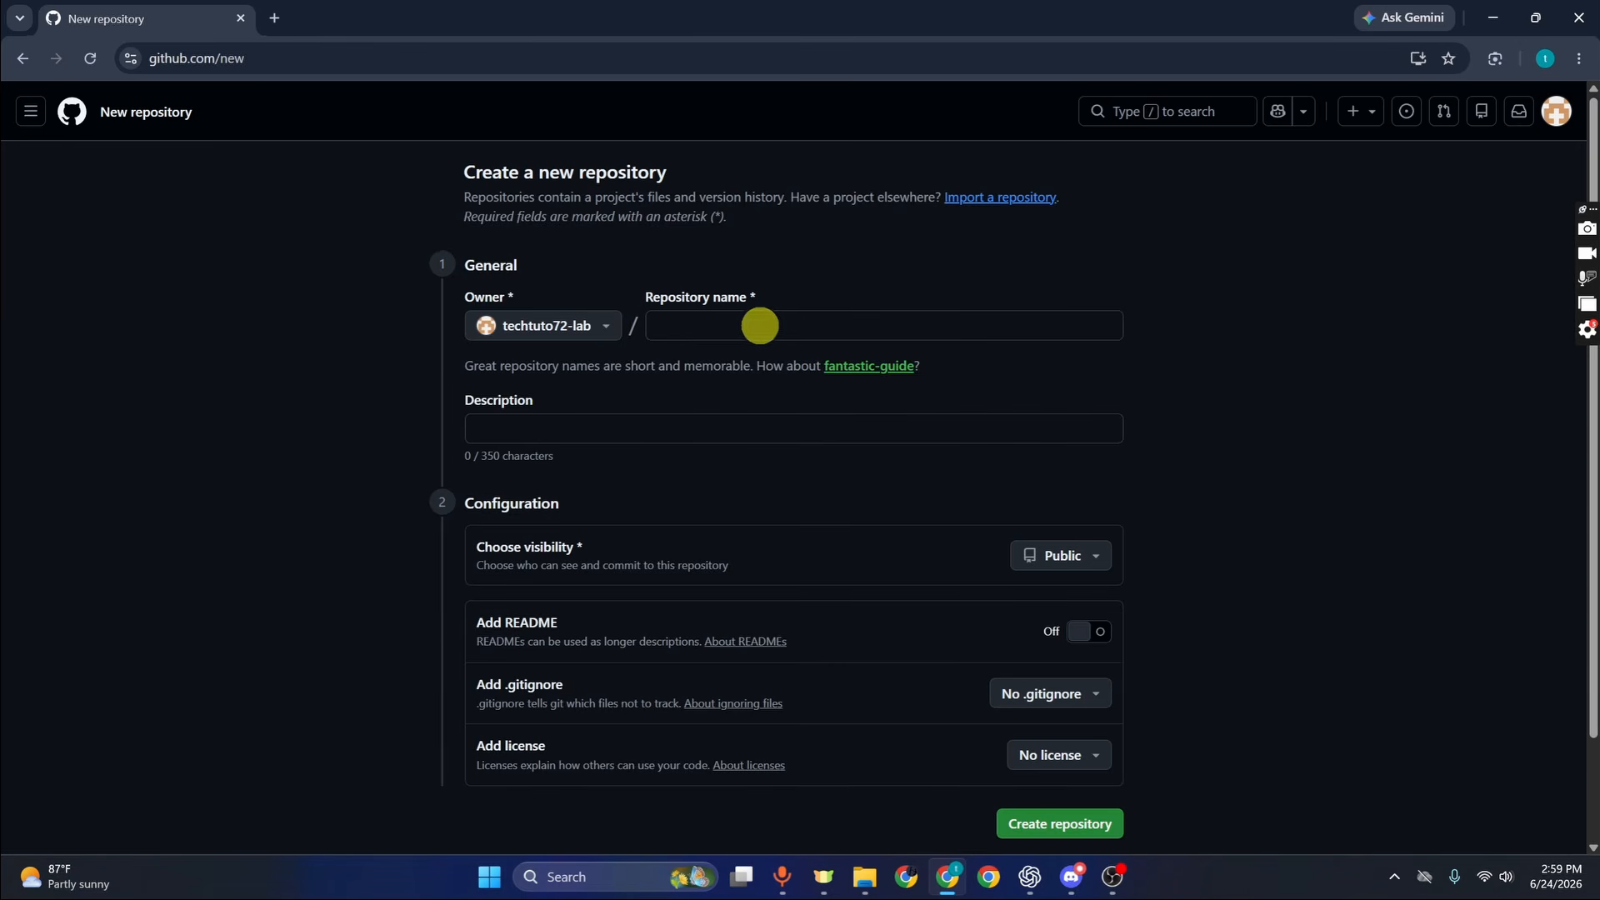
pyautogui.click(797, 334)
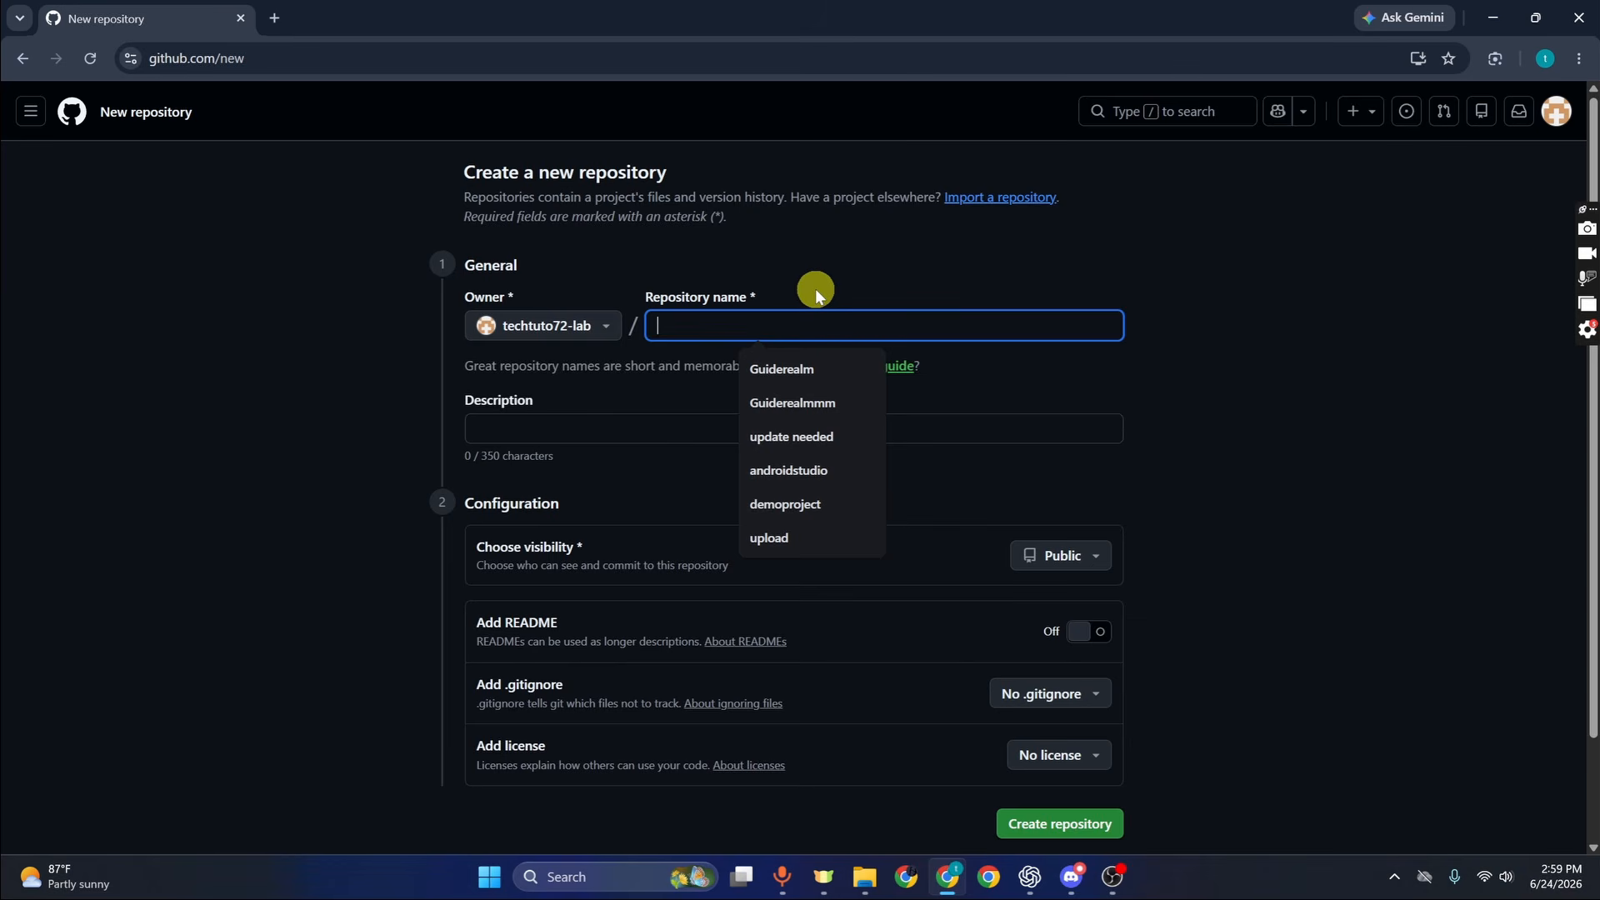
pyautogui.write('GuideRealm upload')
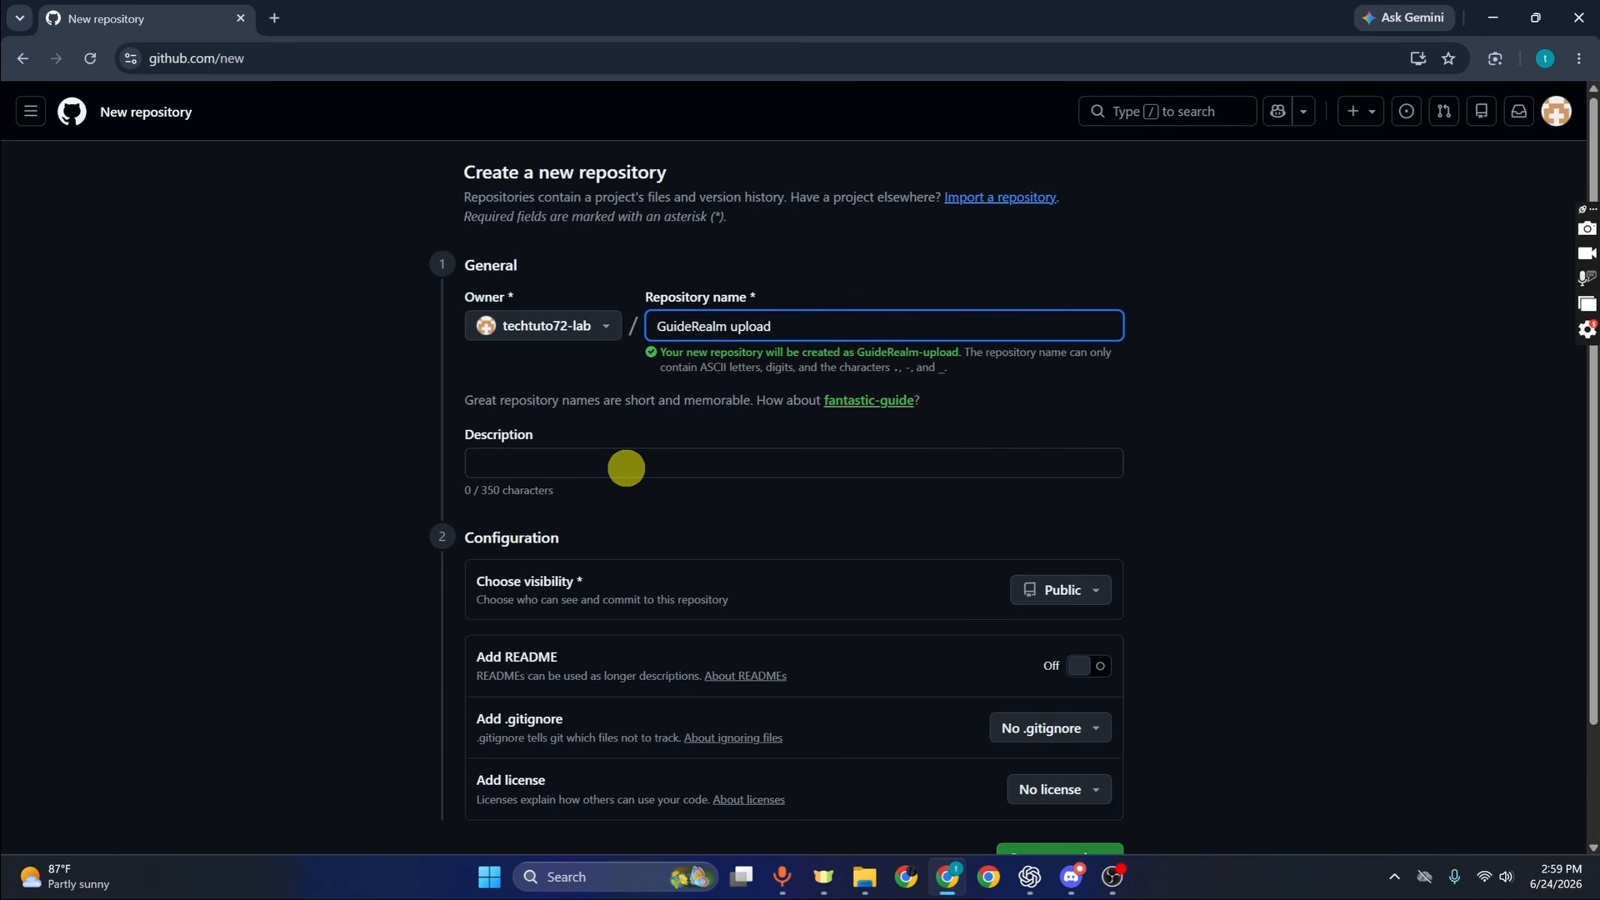
pyautogui.scroll(-1, 688, 532)
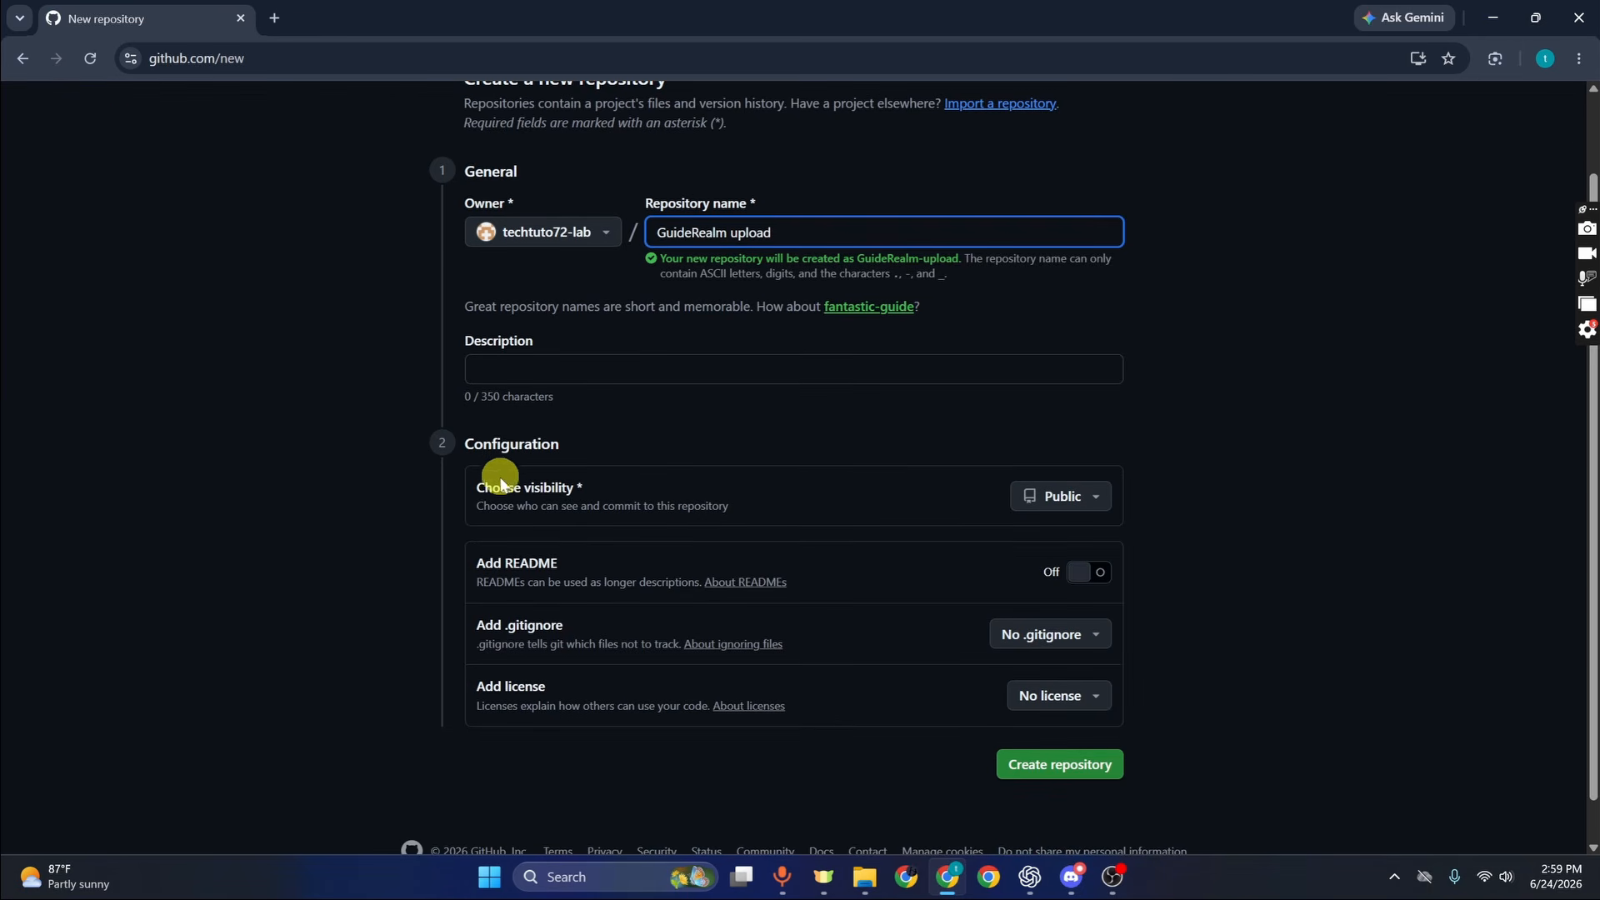
pyautogui.click(1071, 497)
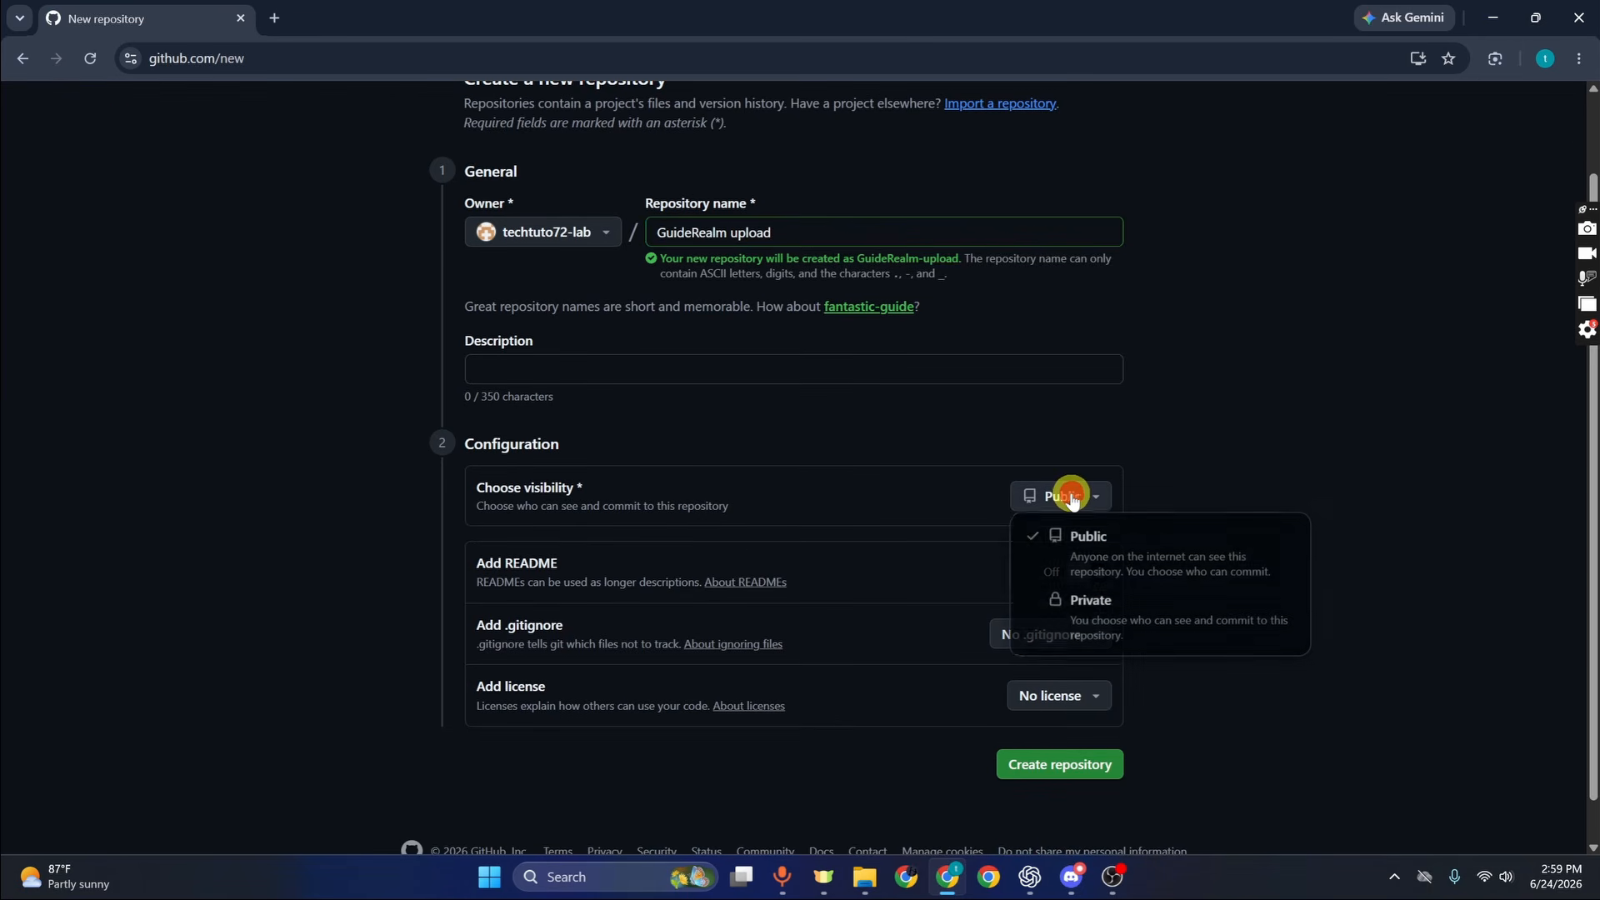
pyautogui.click(1088, 497)
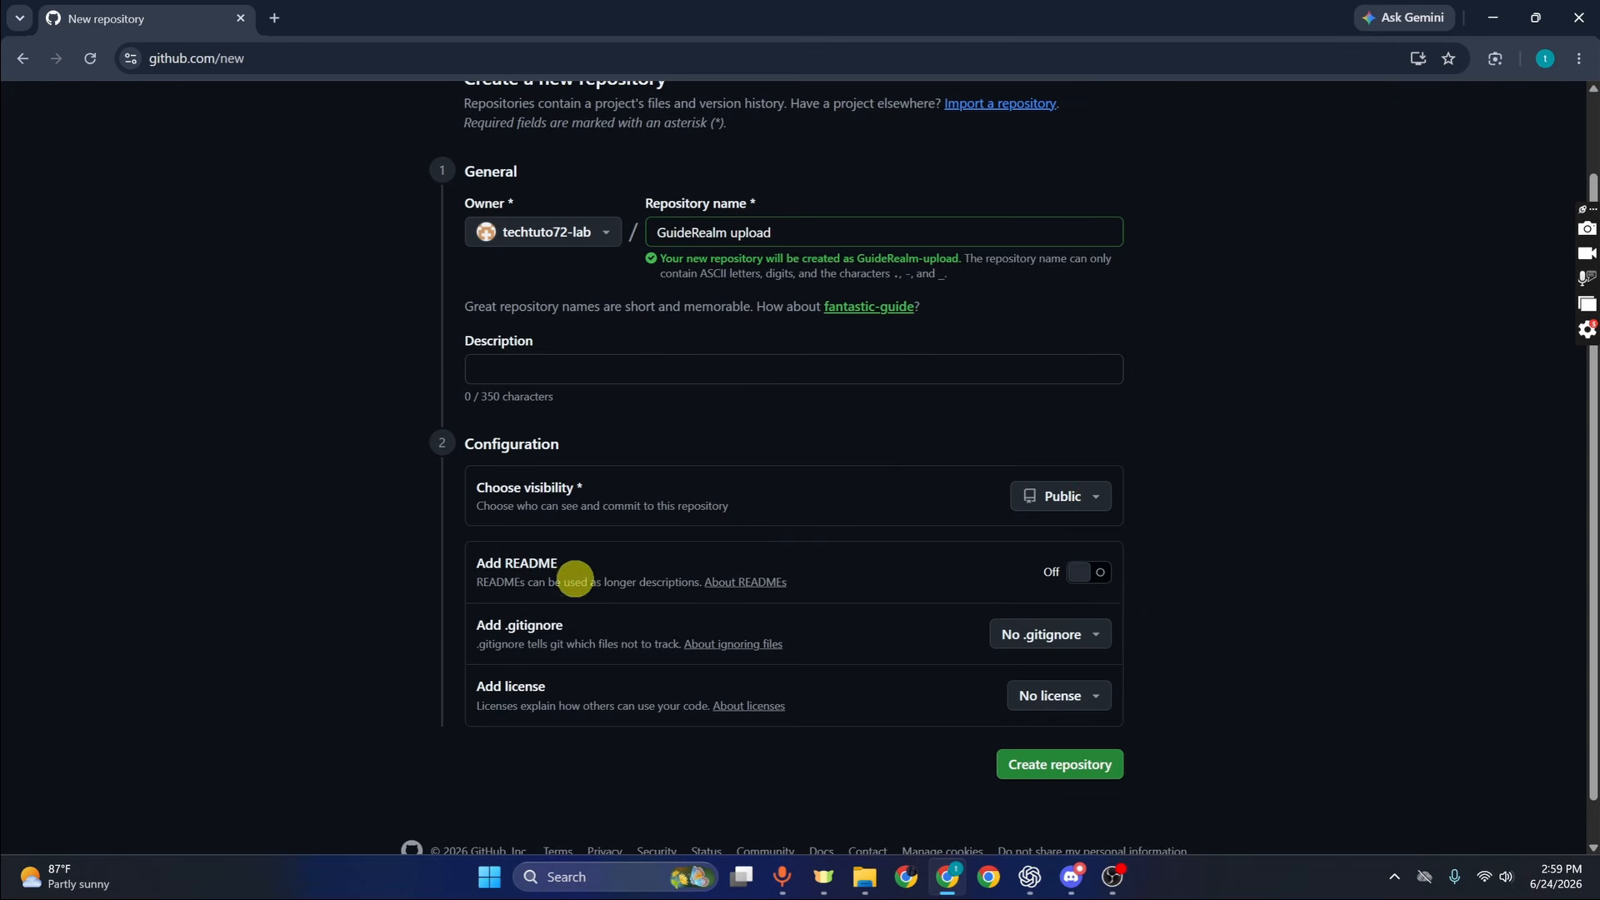
pyautogui.click(1090, 765)
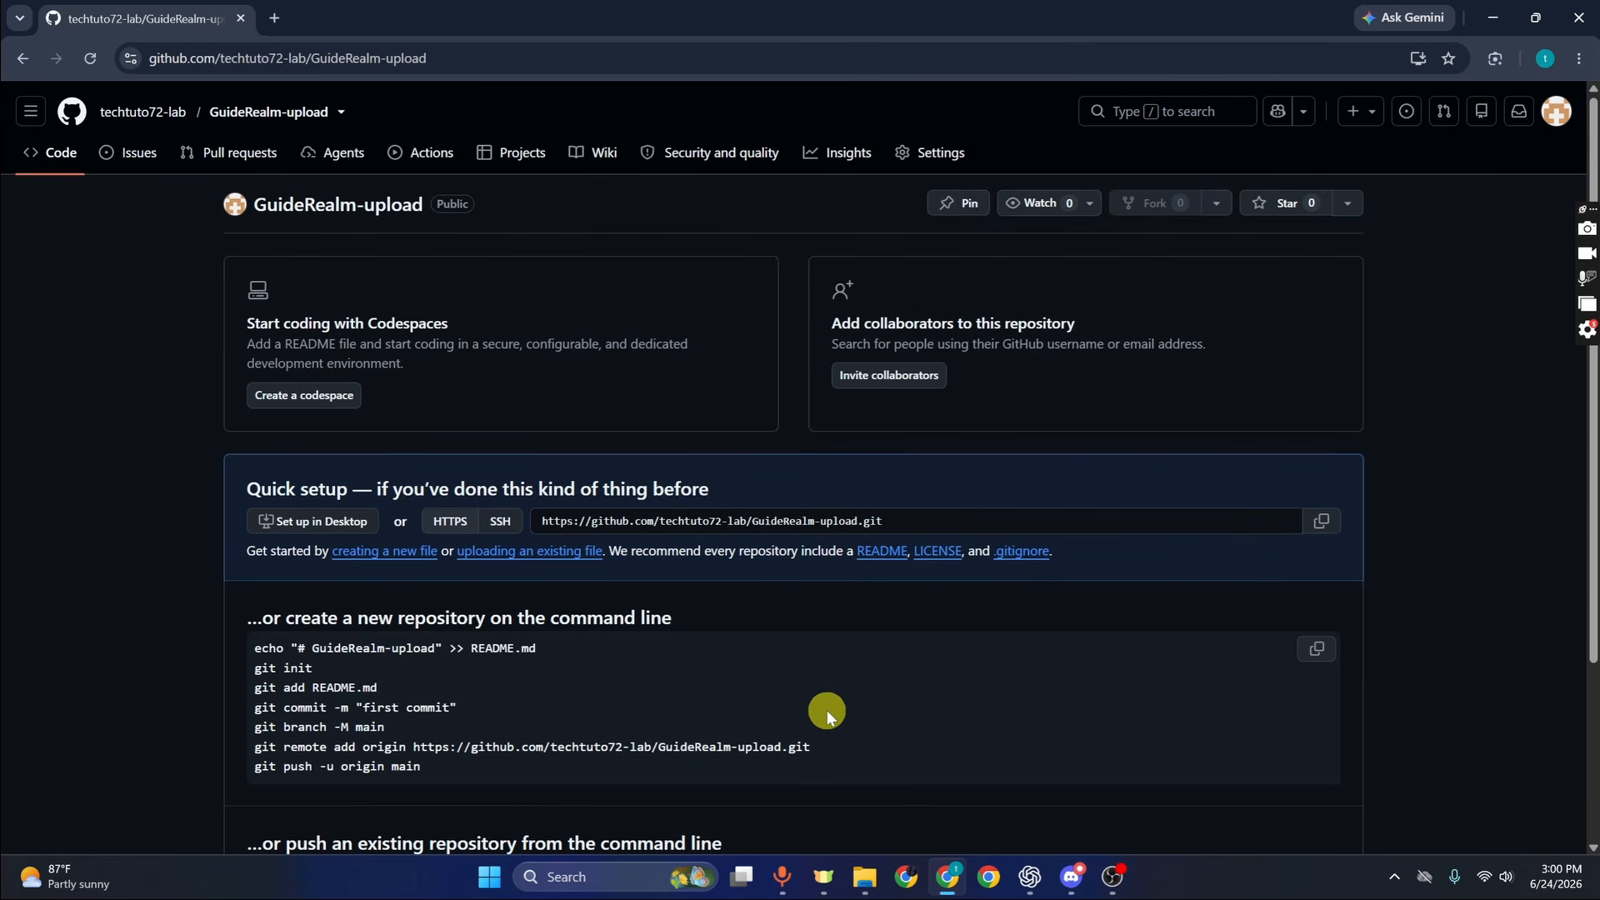
# Launch Visual Studio Code from Windows search and maximize its window
pyautogui.click(566, 877)
pyautogui.write('vs code')
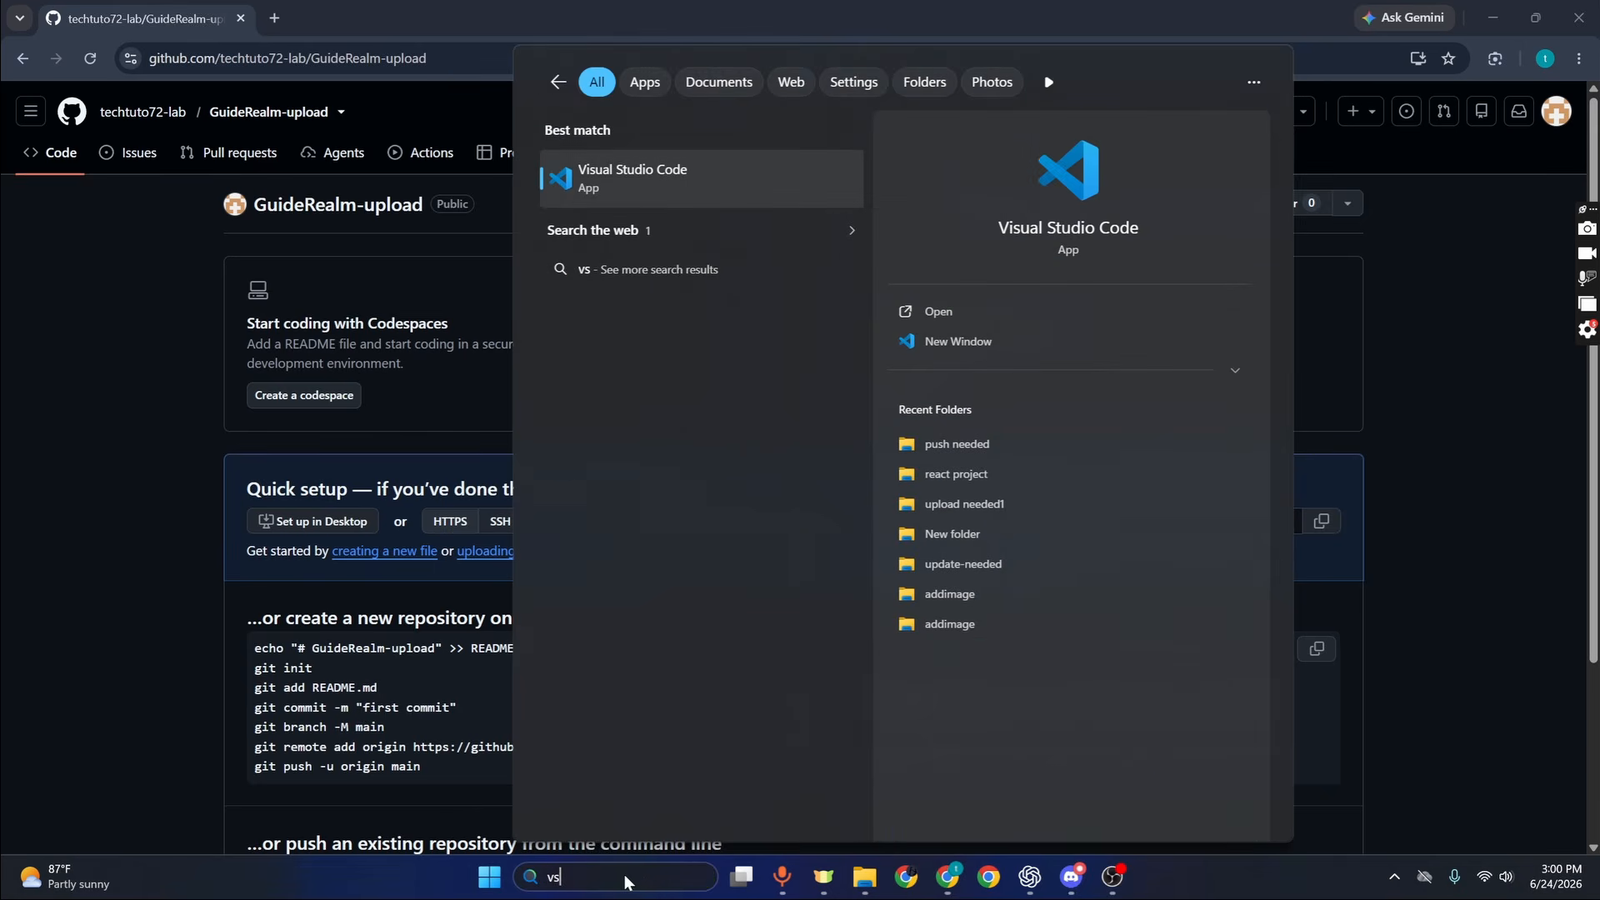
pyautogui.press('Return')
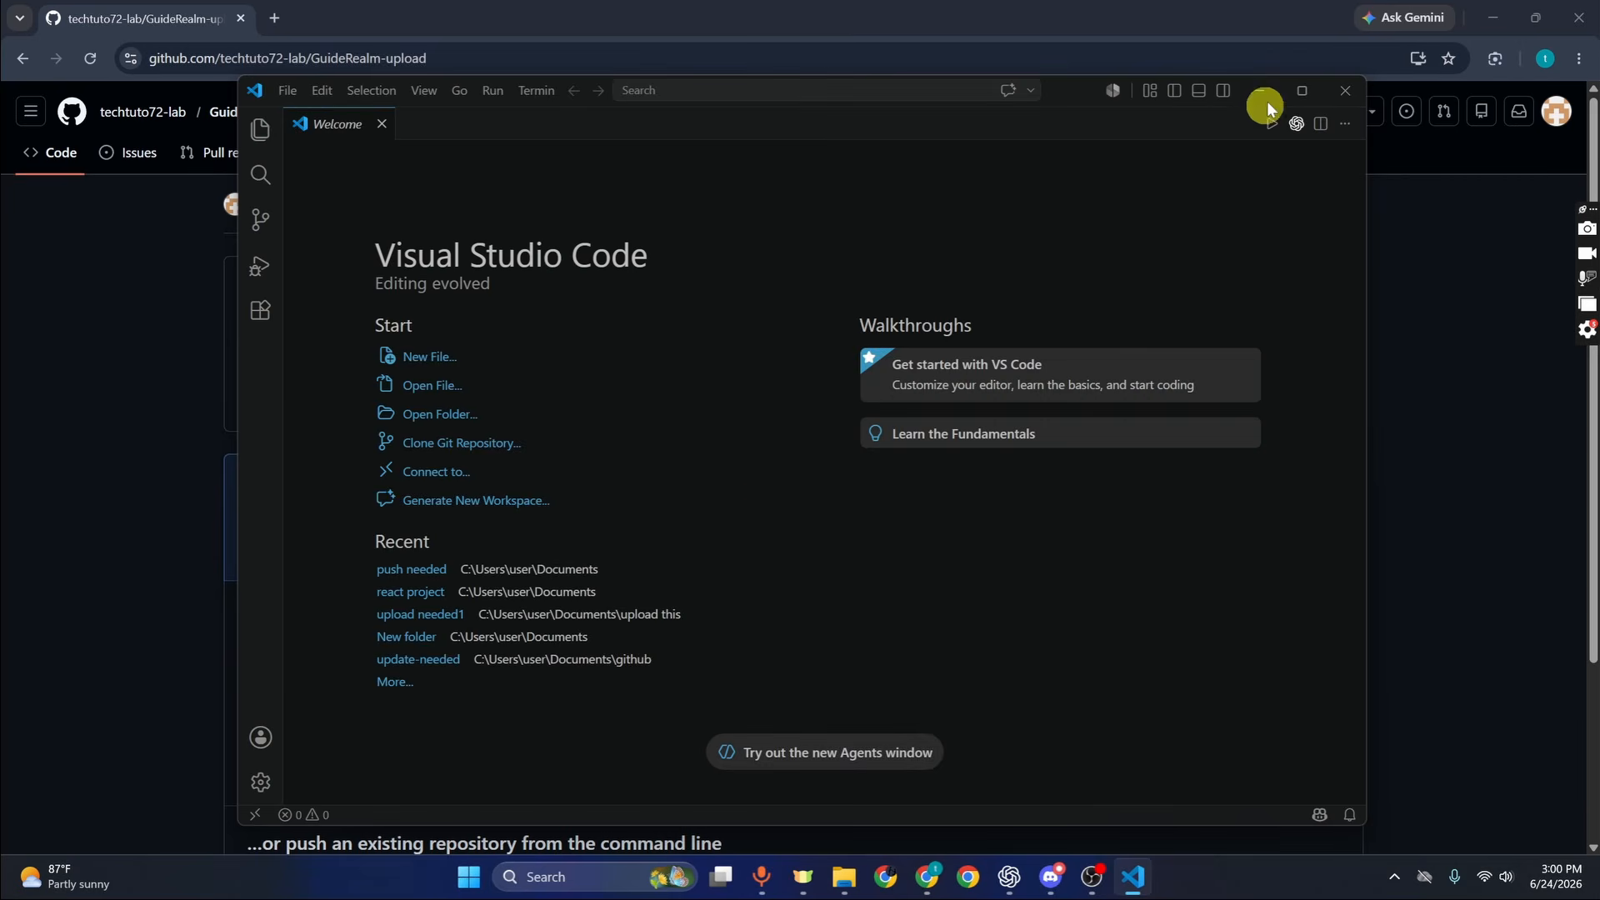
pyautogui.click(1296, 102)
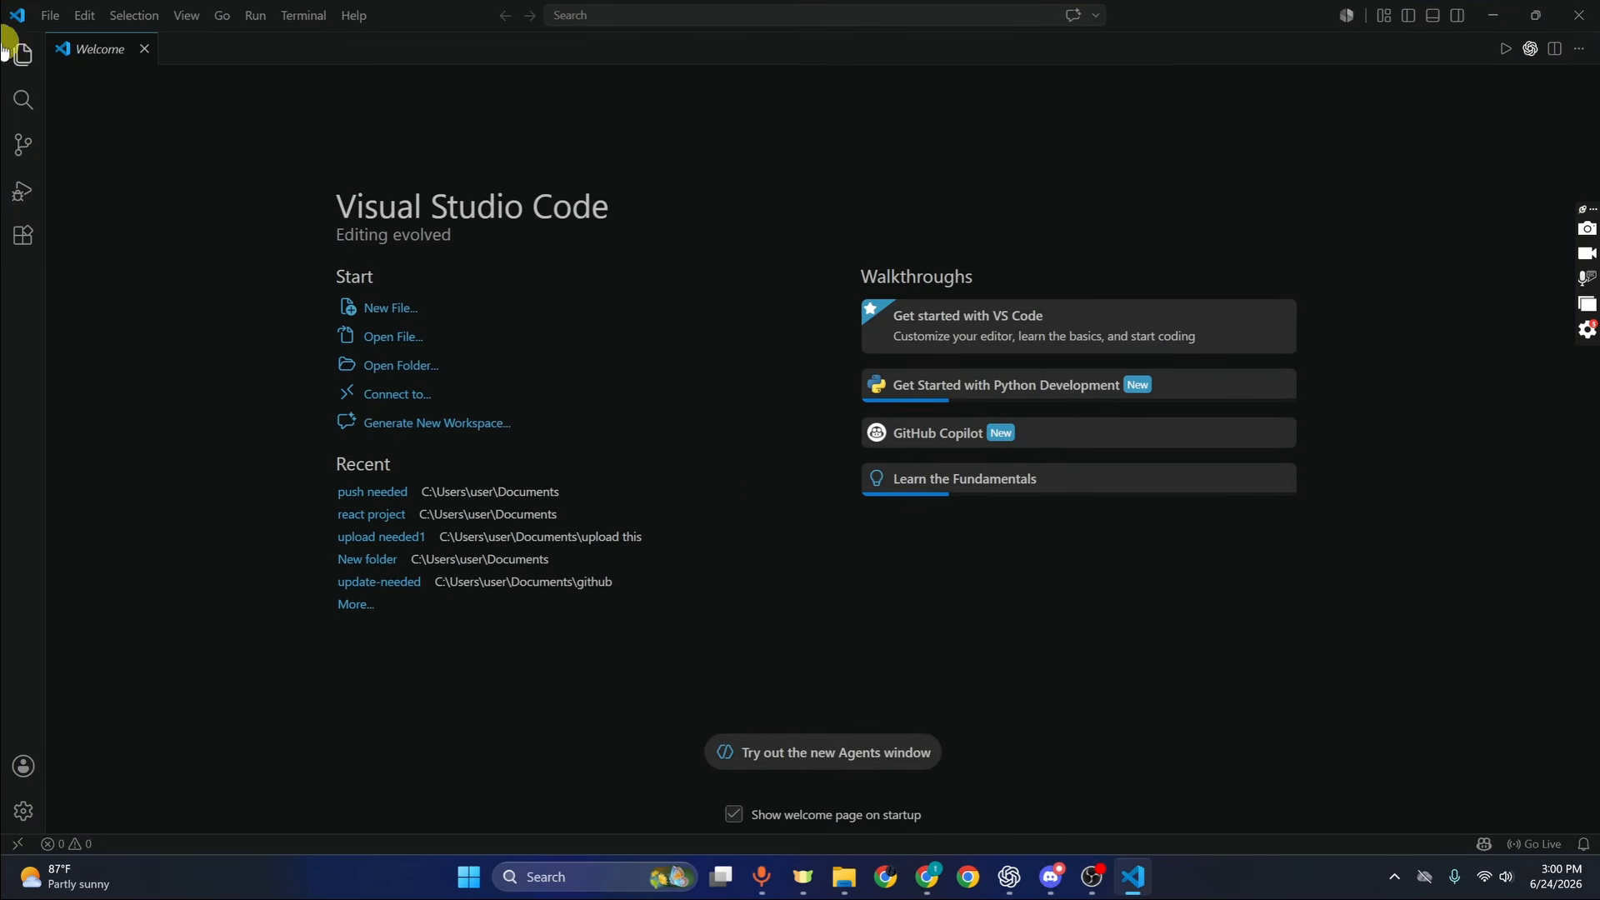
# Open the 'push needed' folder from Documents as the project folder
pyautogui.click(66, 30)
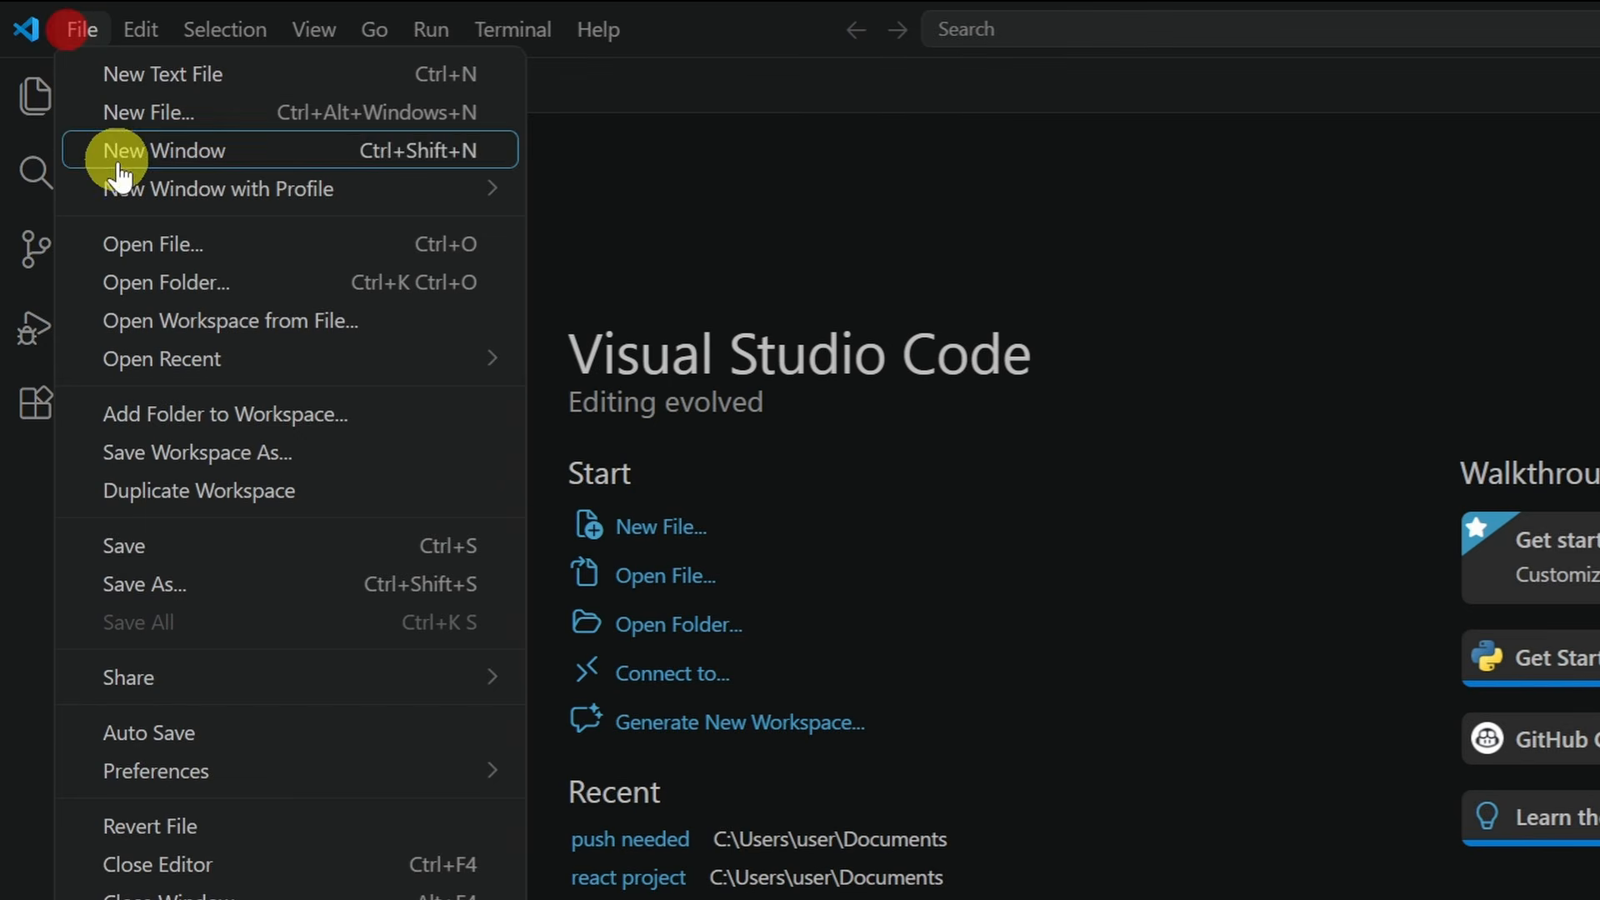
pyautogui.click(150, 285)
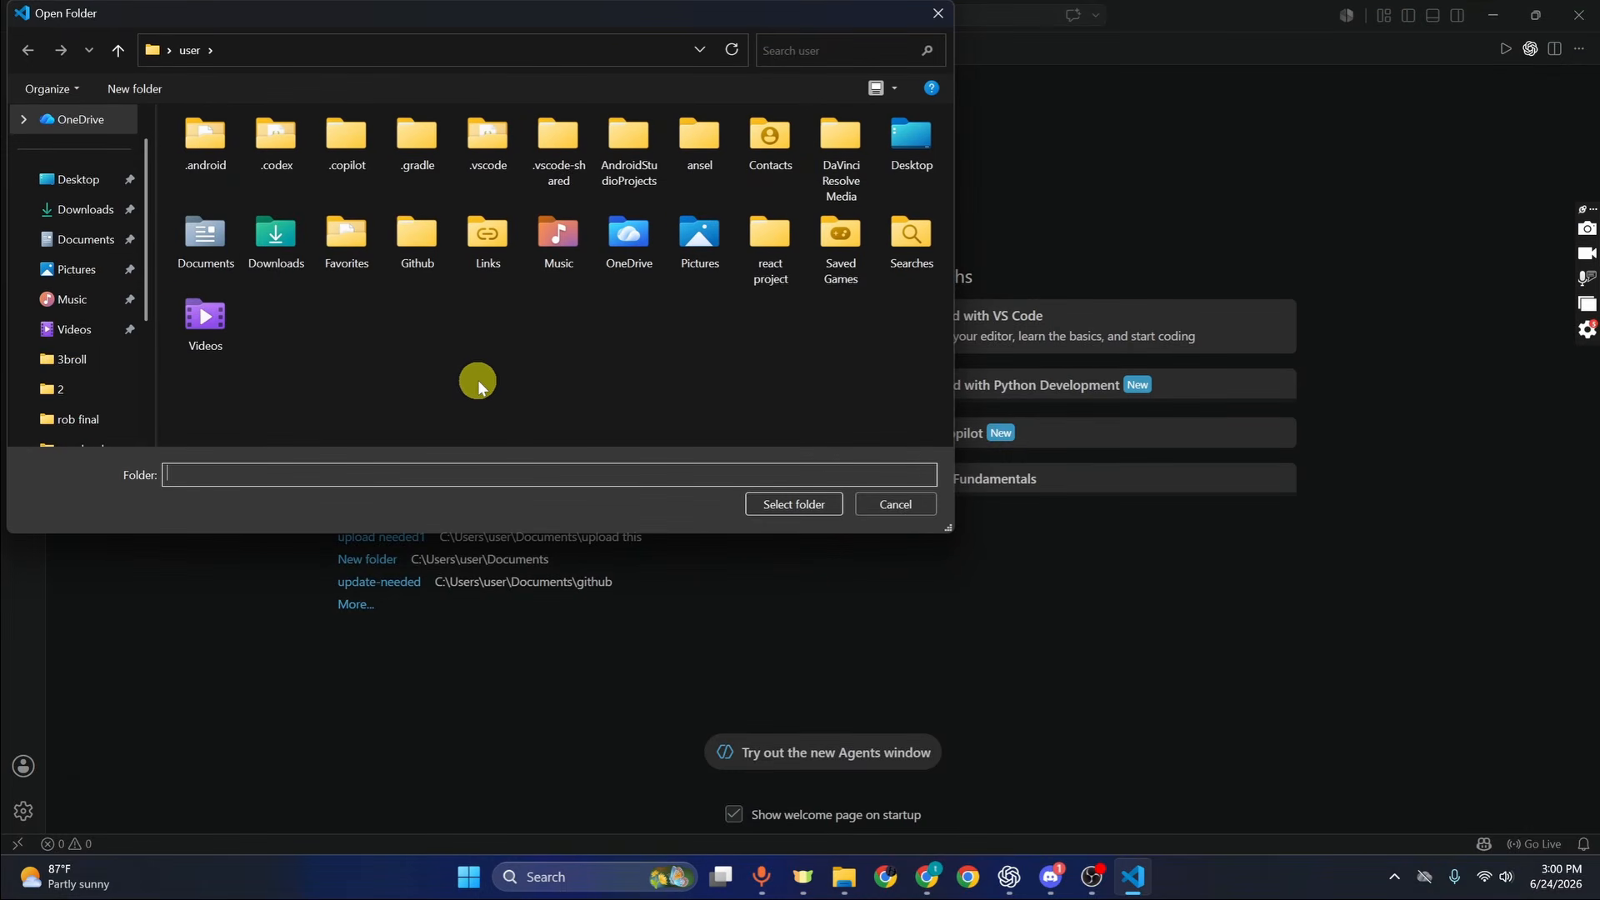
pyautogui.click(107, 237)
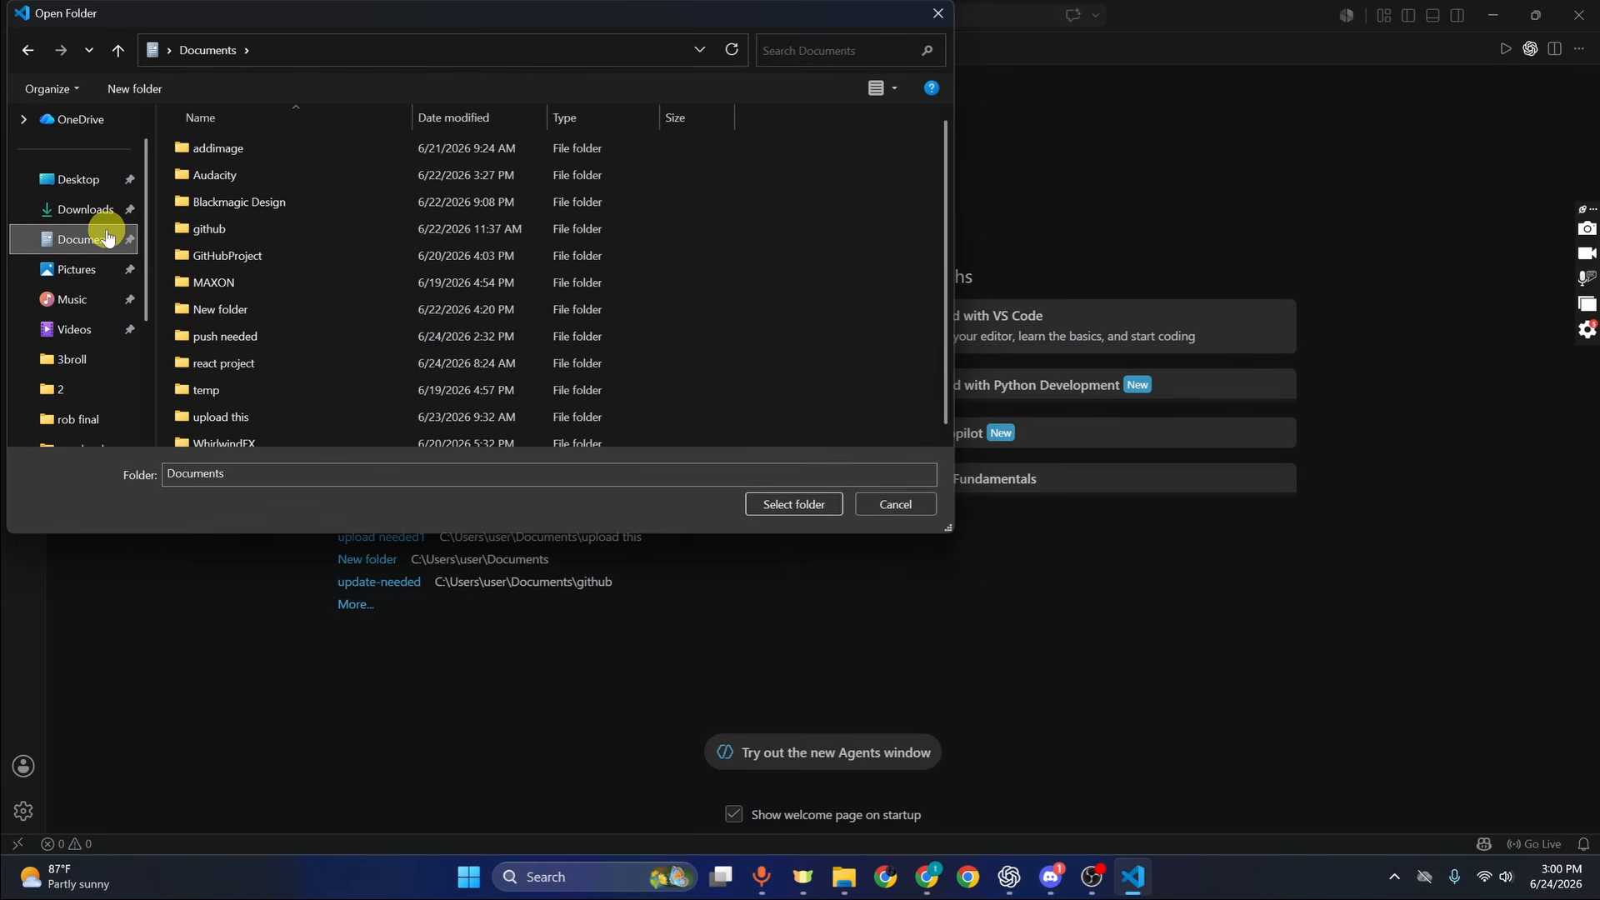
pyautogui.doubleClick(250, 338)
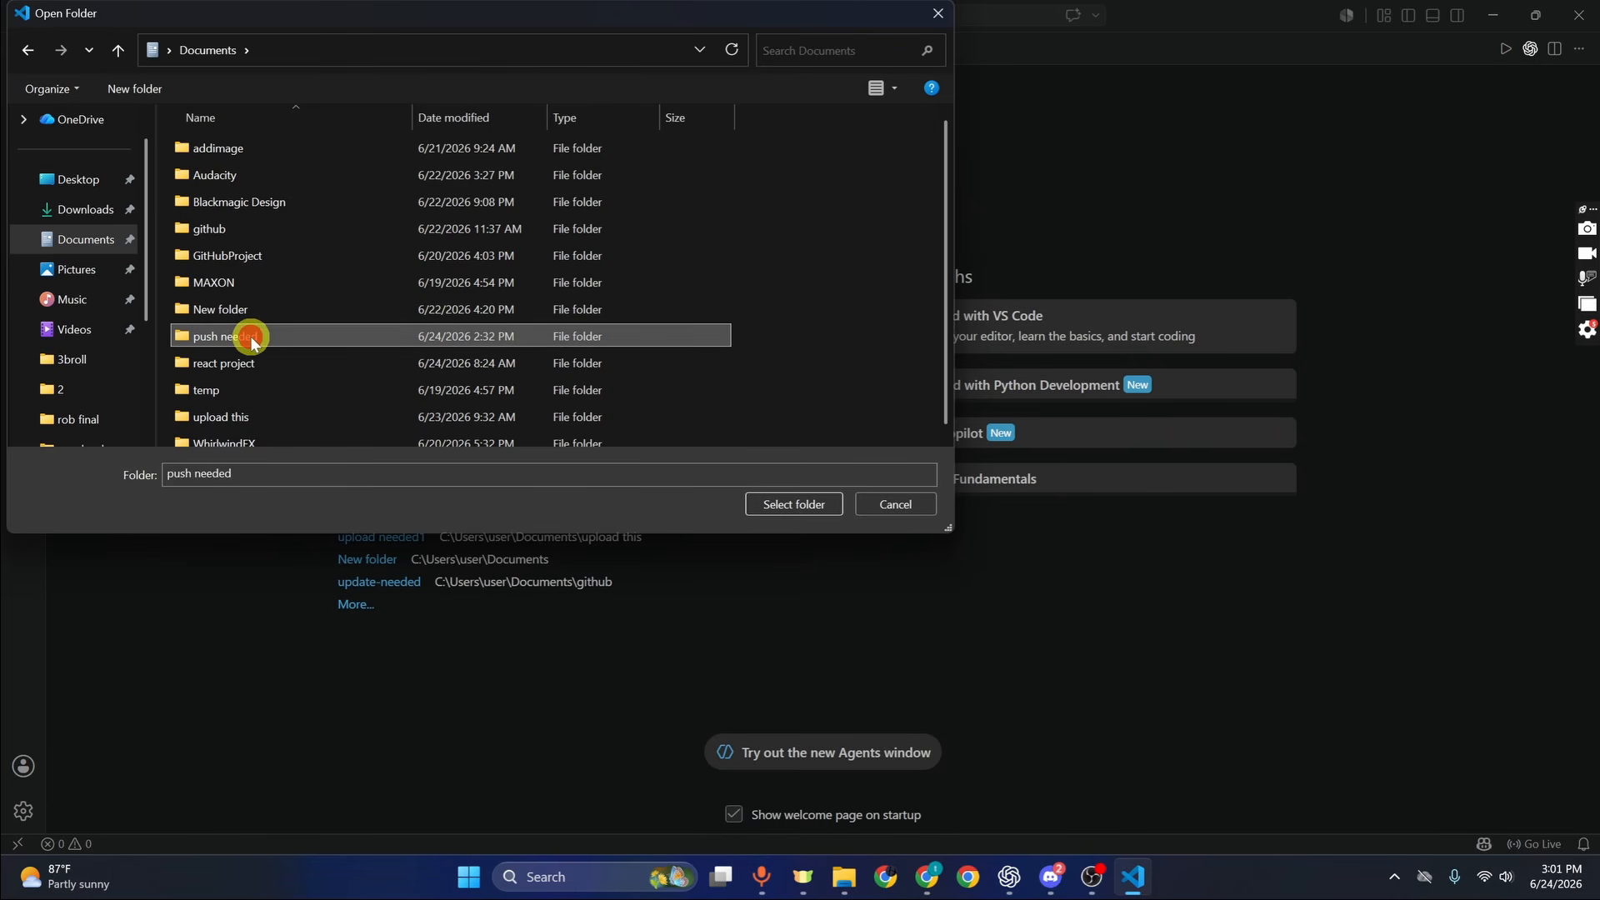
pyautogui.click(785, 502)
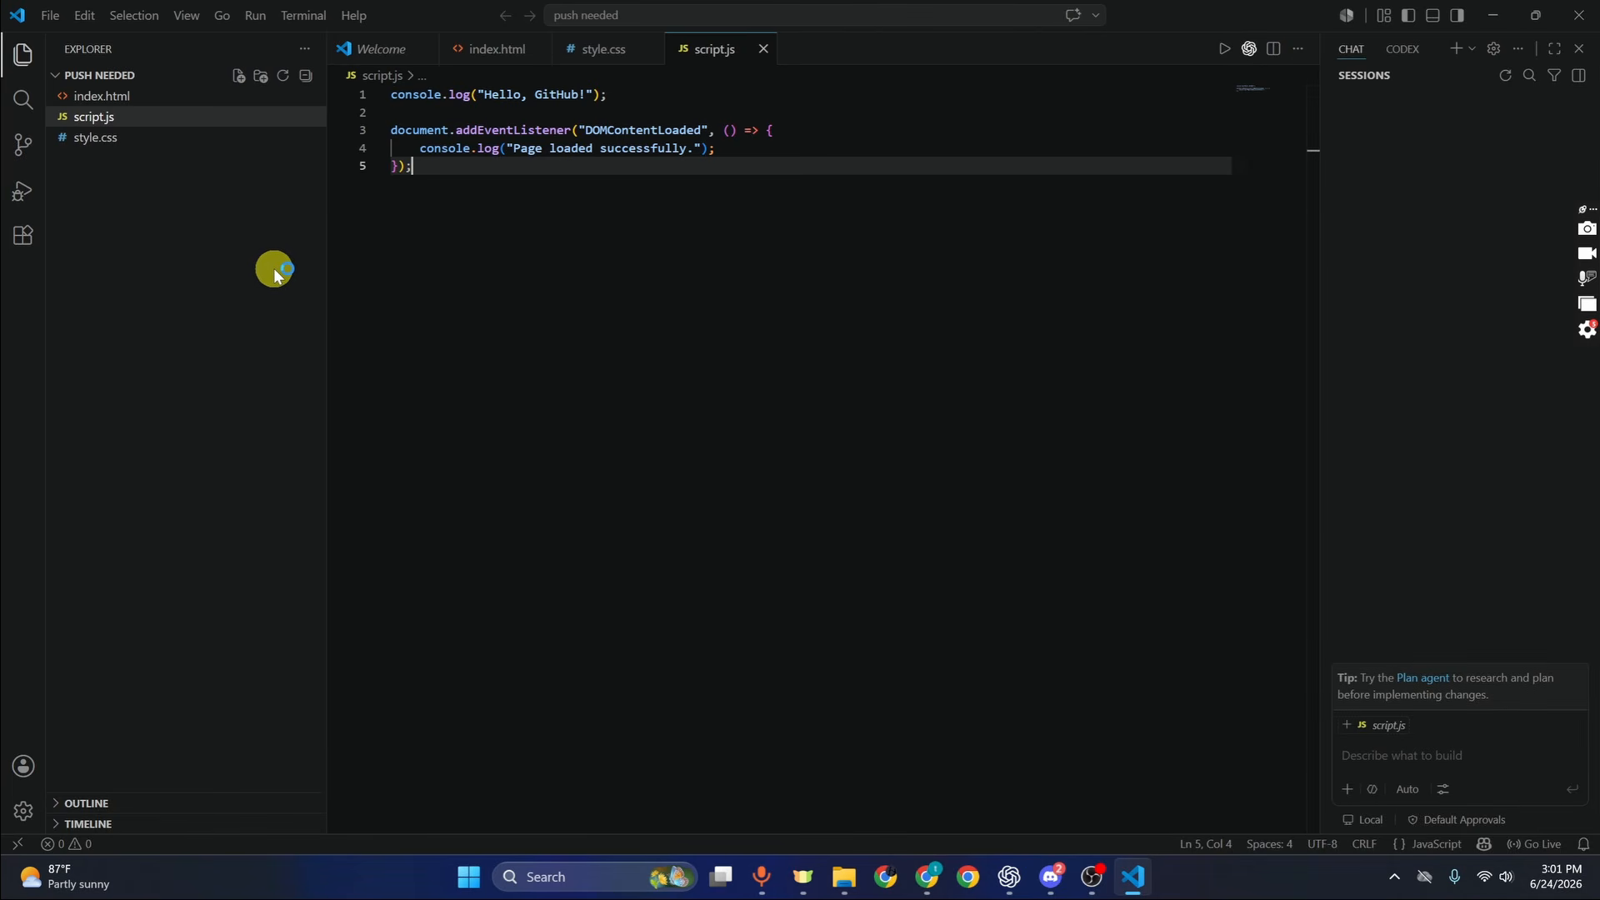
# Open a new terminal and try git init, which fails because git is not recognized
pyautogui.click(303, 15)
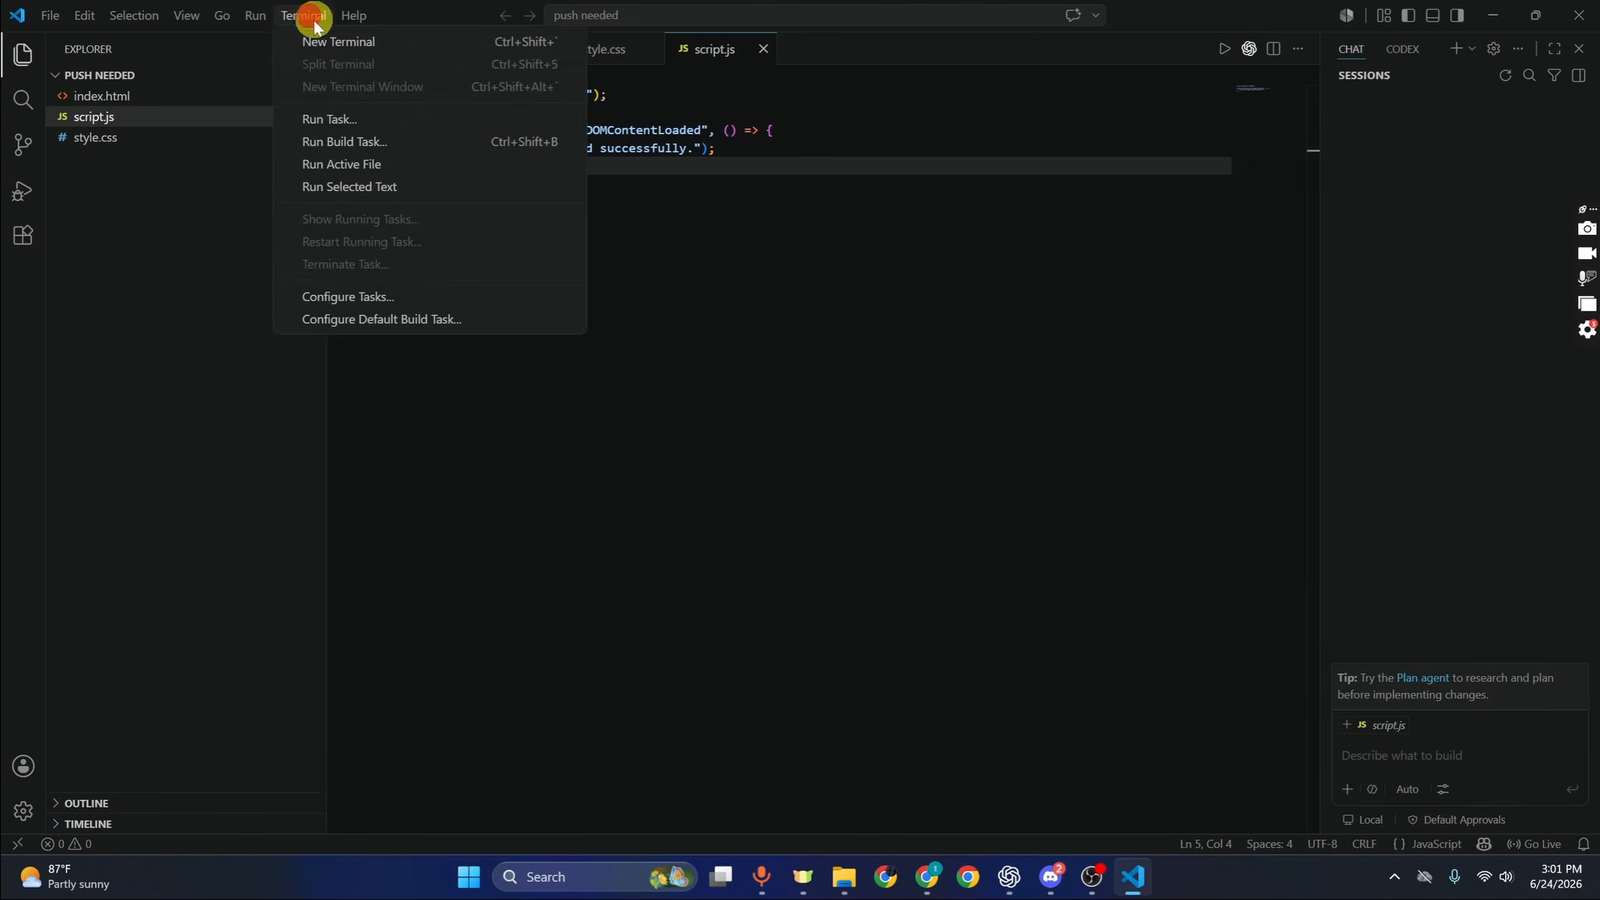
pyautogui.click(375, 46)
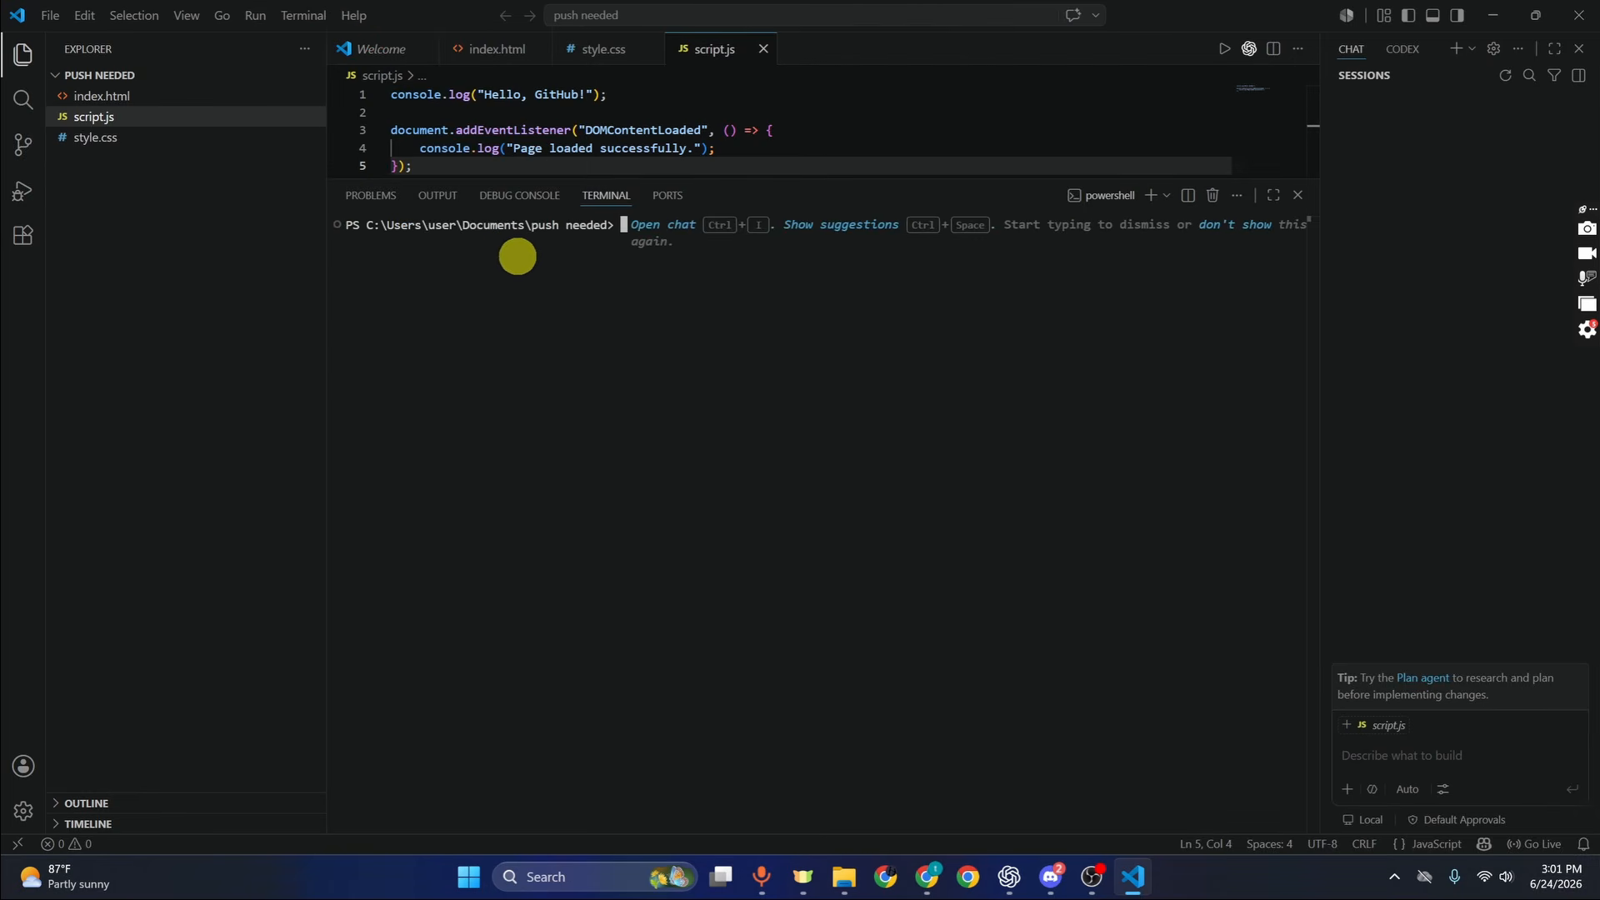
pyautogui.write('git init')
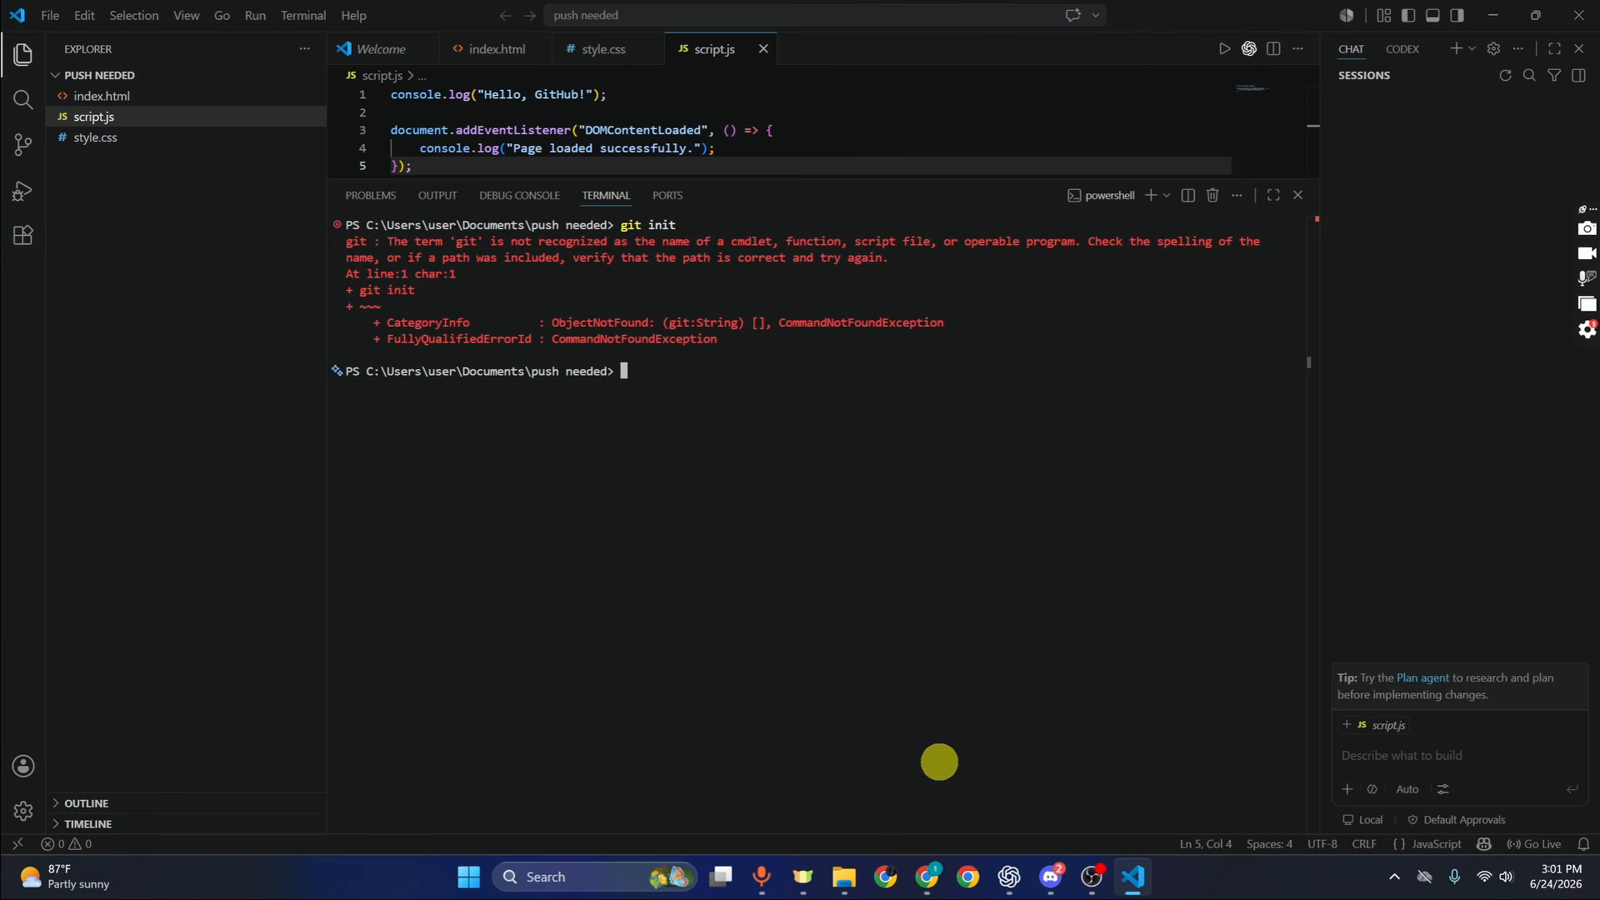
pyautogui.click(926, 875)
# Search for git and download the Git 2.54.0 64-bit Windows installer from git-scm.com
pyautogui.click(274, 18)
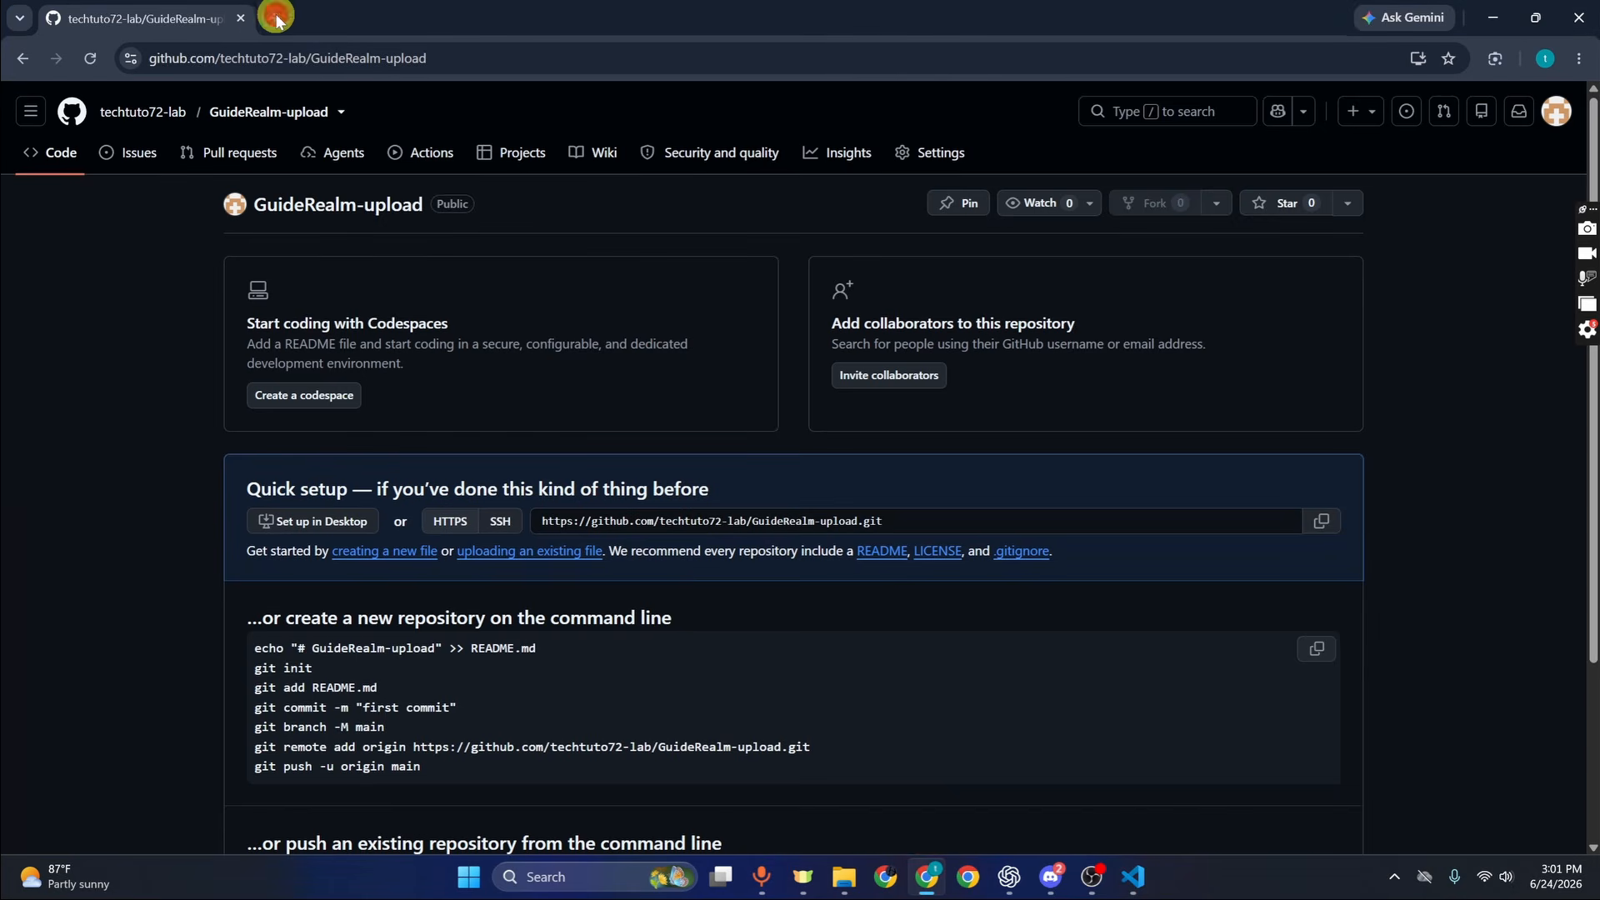
pyautogui.write('git')
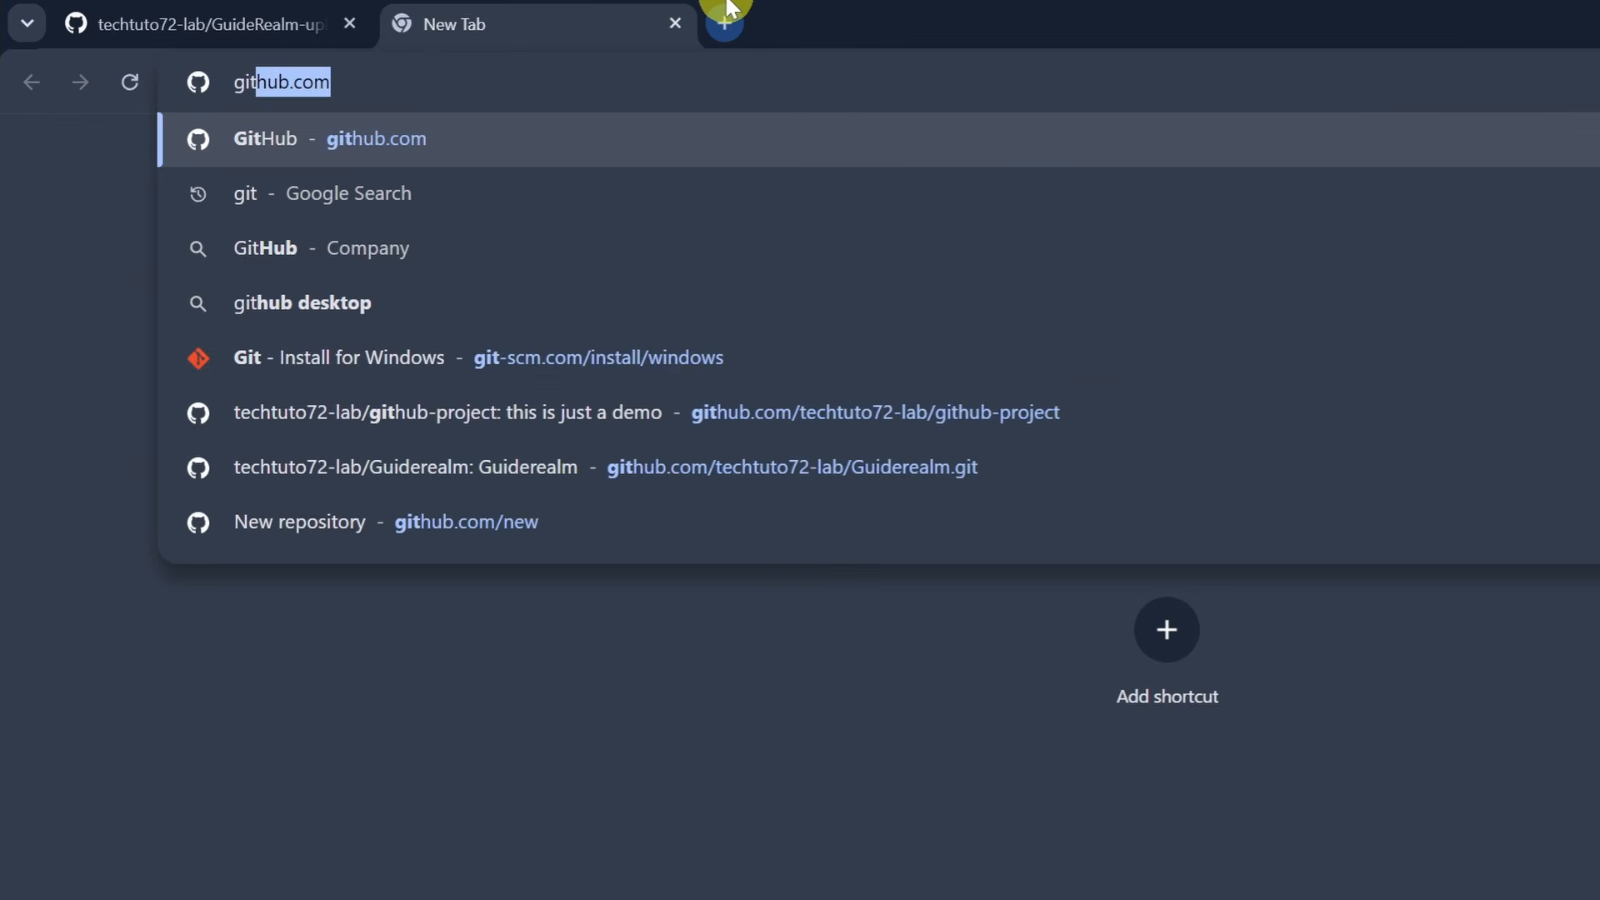
pyautogui.press('Return')
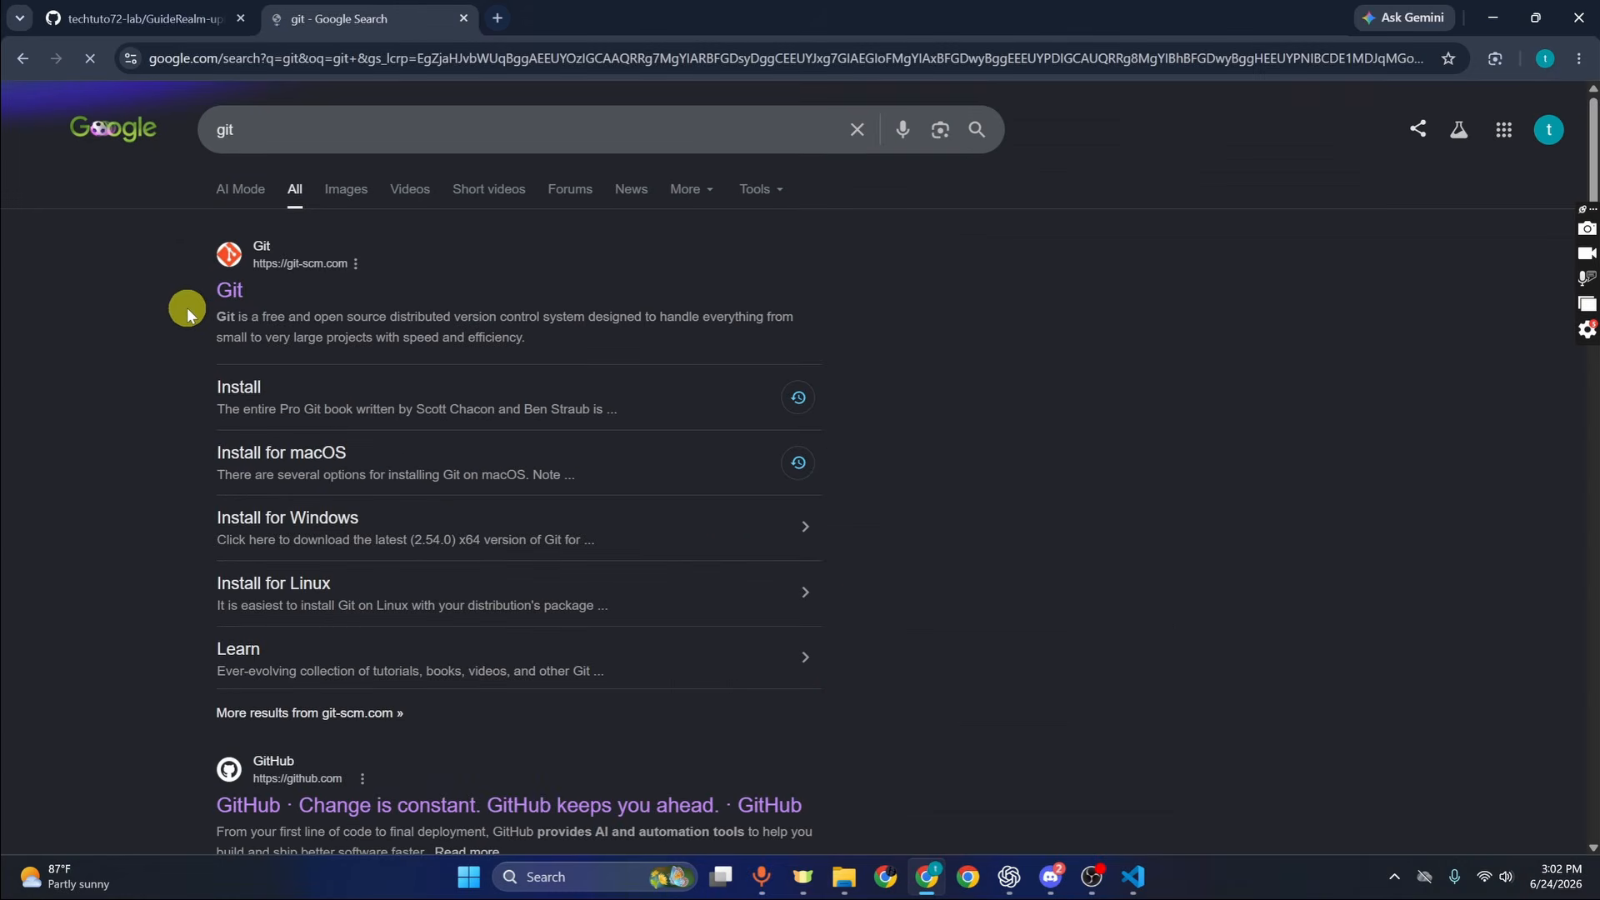
pyautogui.click(235, 292)
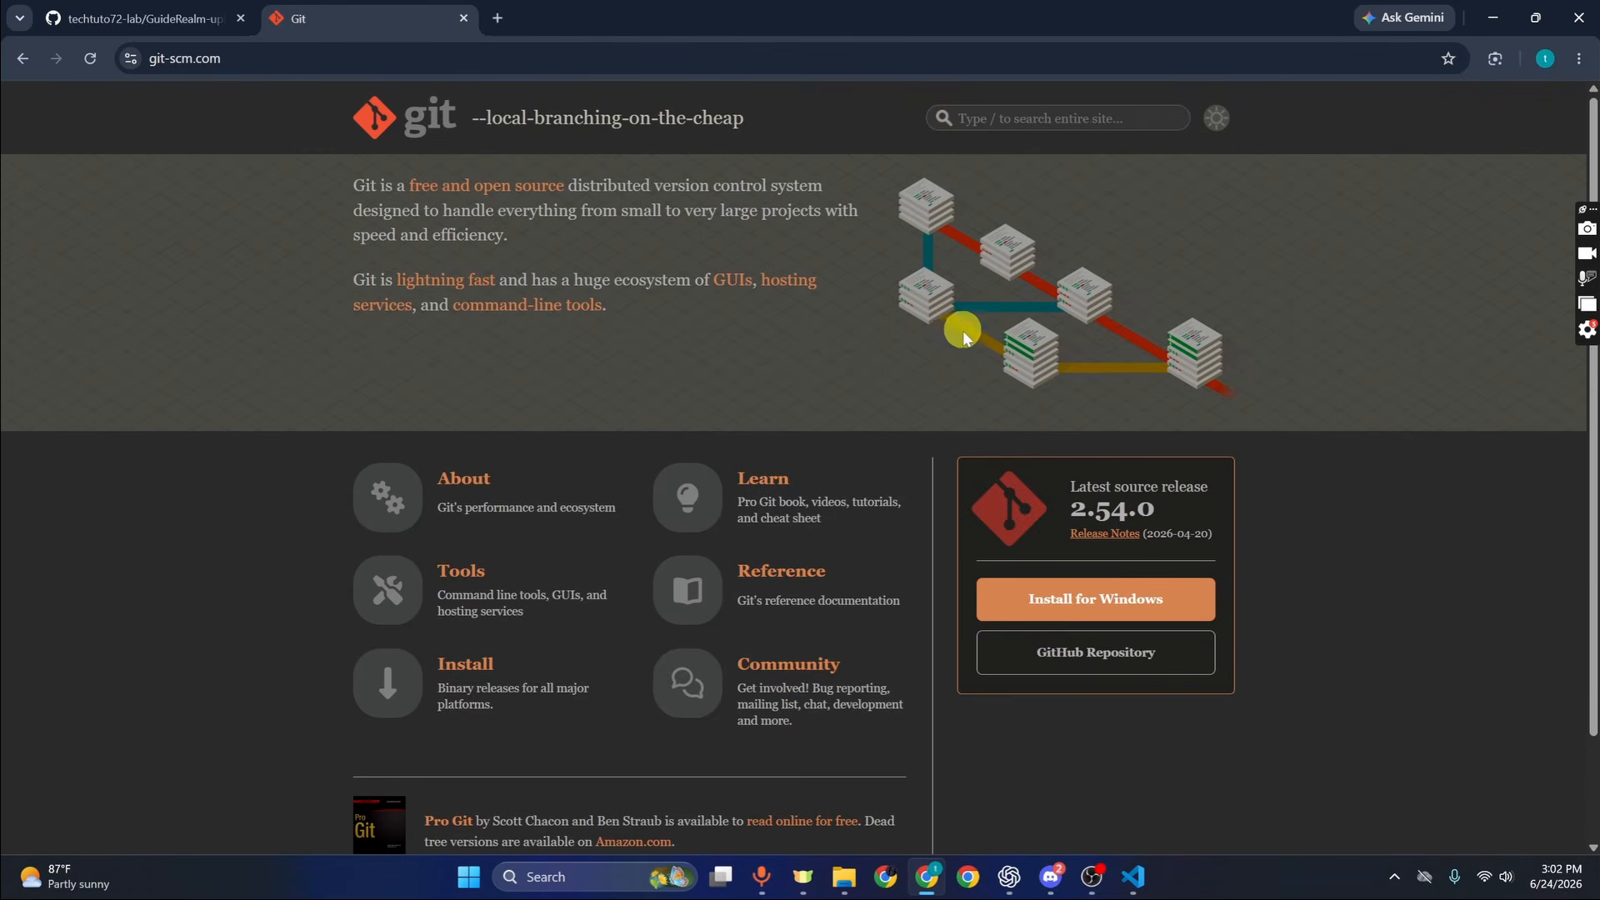
pyautogui.click(1039, 607)
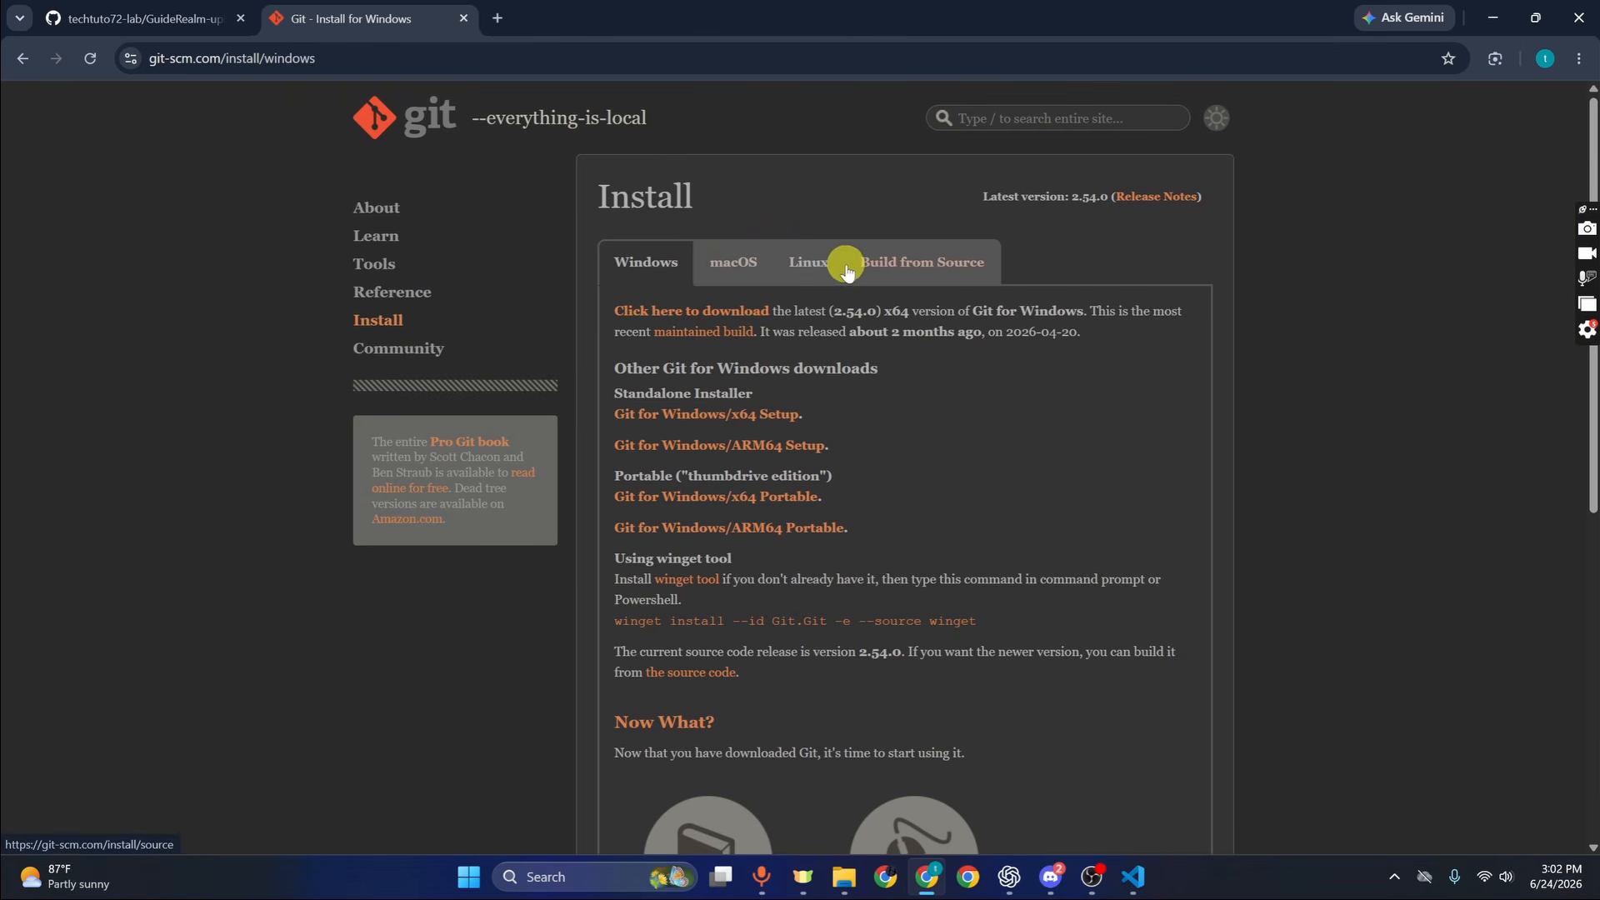
pyautogui.click(723, 318)
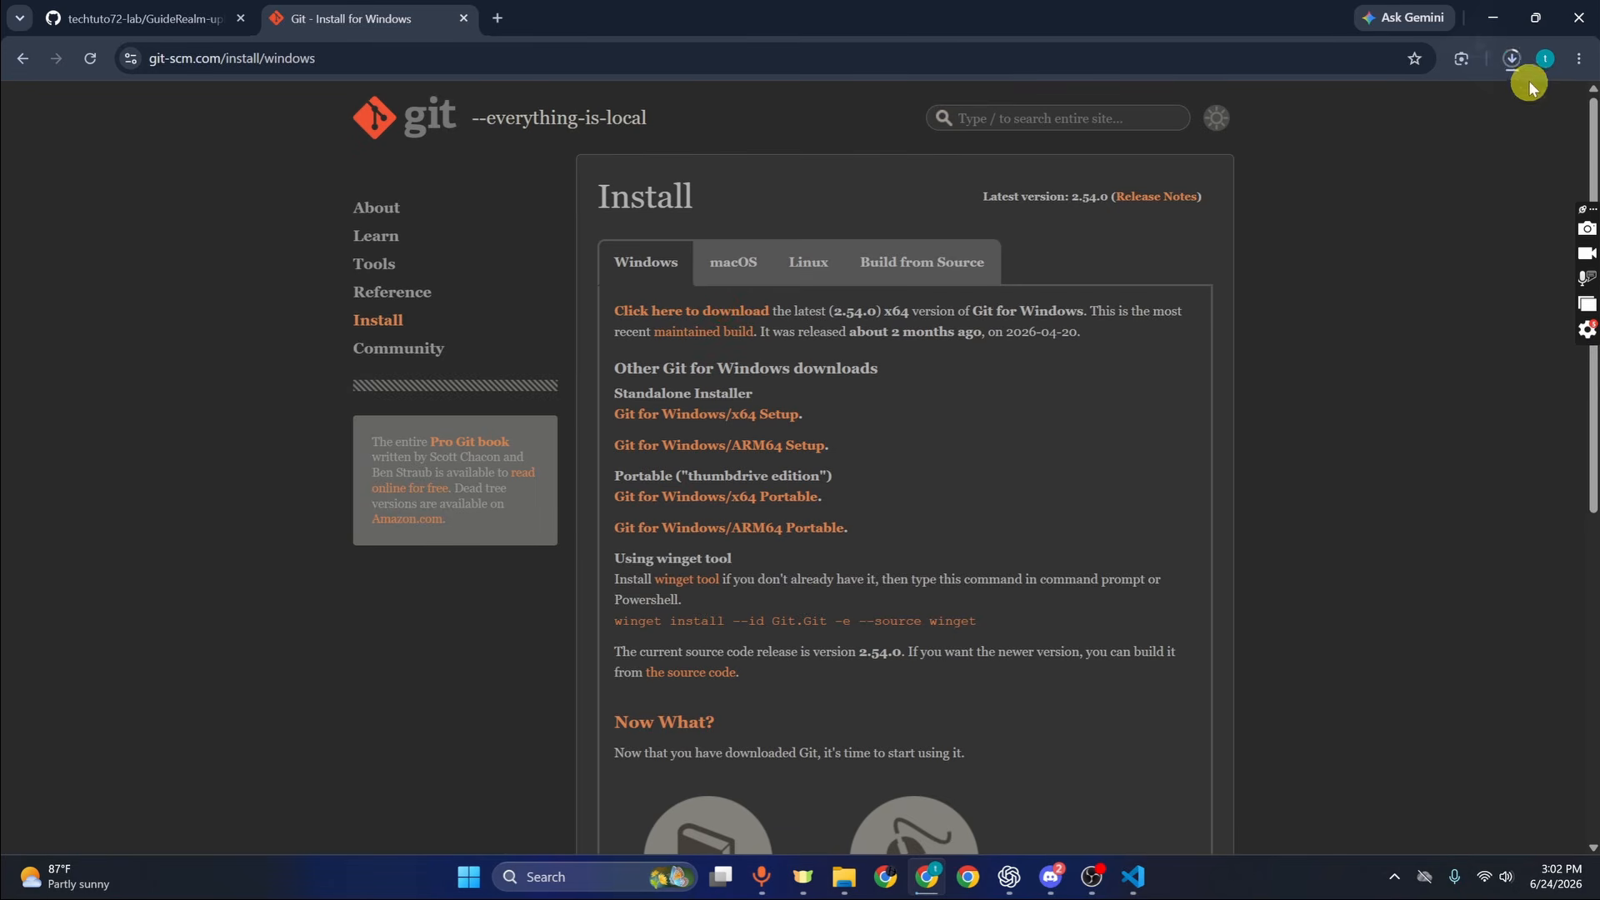
pyautogui.click(1512, 59)
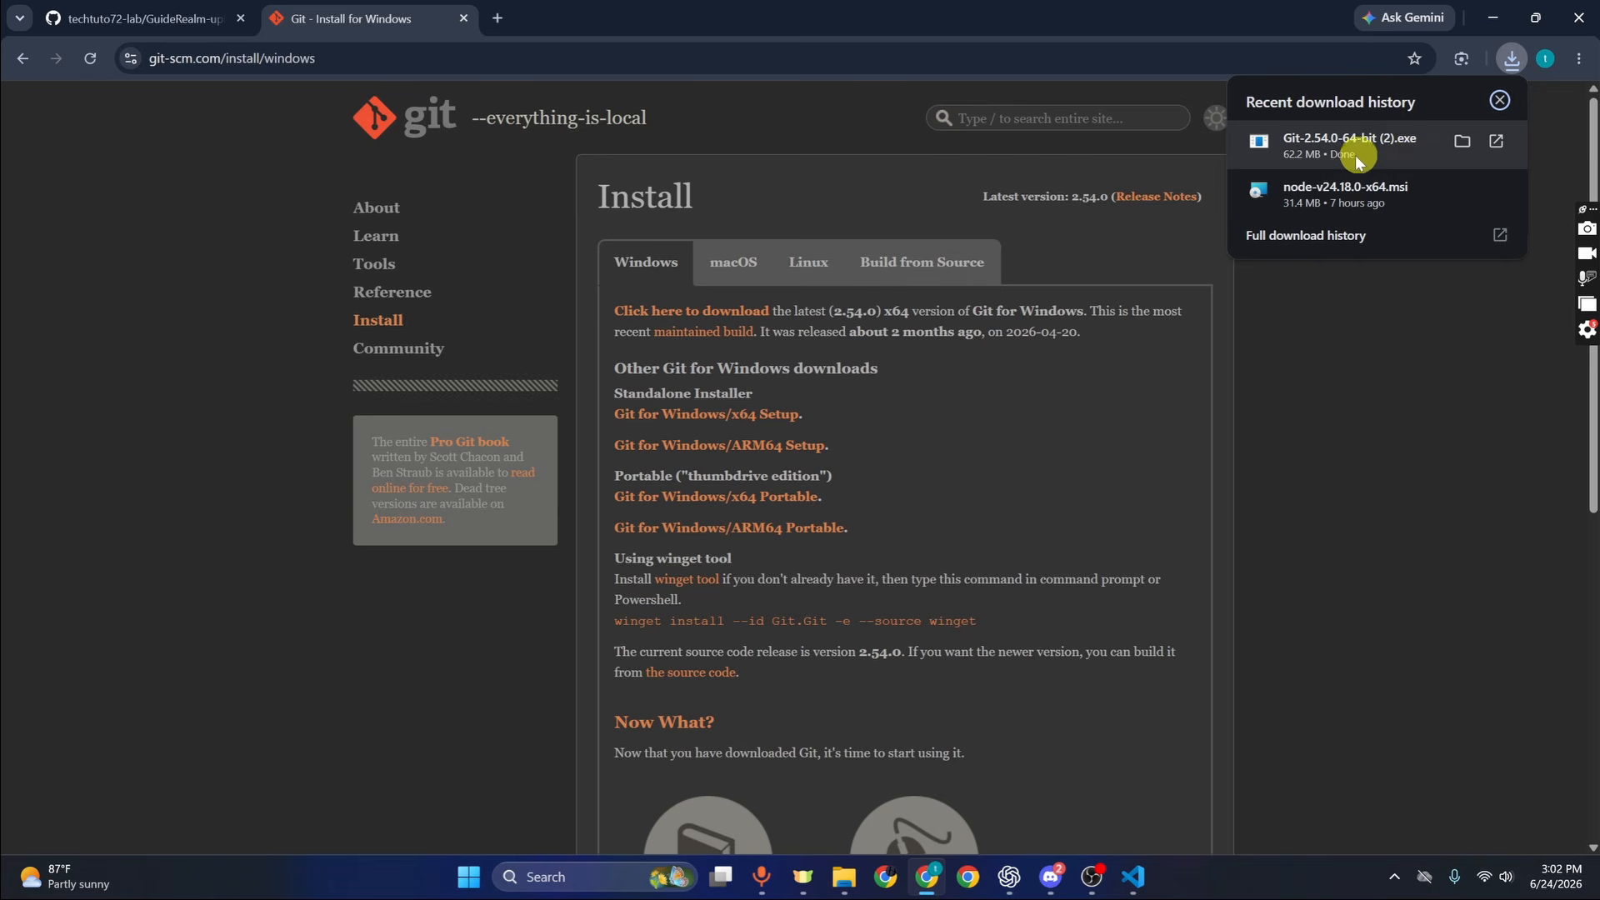
# Run the Git 2.54.0 installer from Downloads and accept the license and install location
pyautogui.click(844, 877)
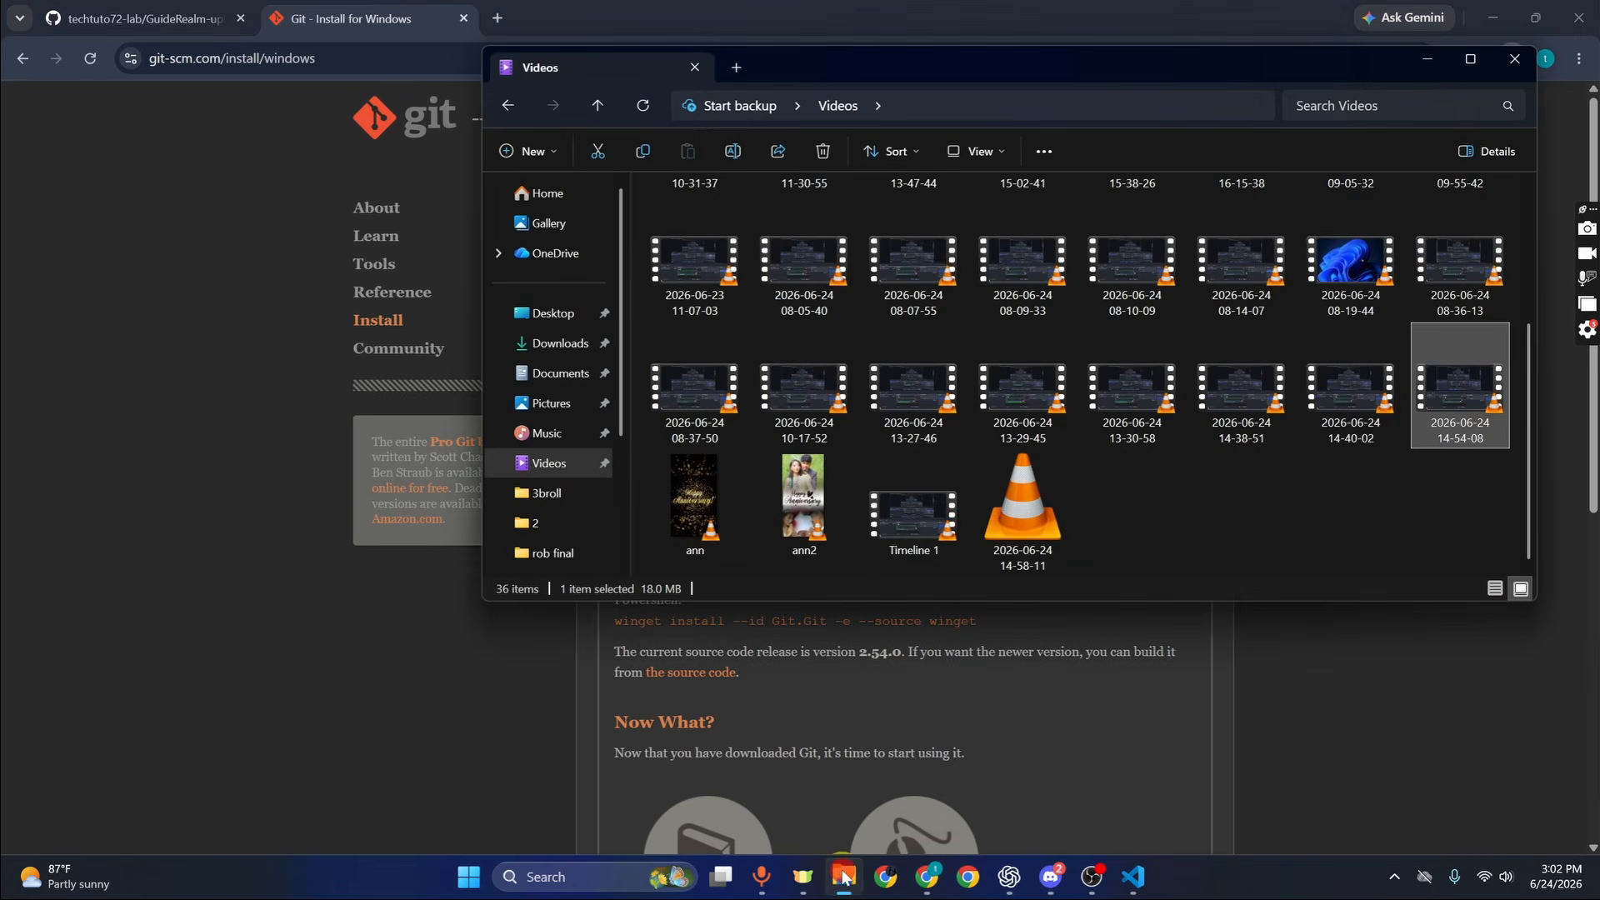
pyautogui.click(579, 345)
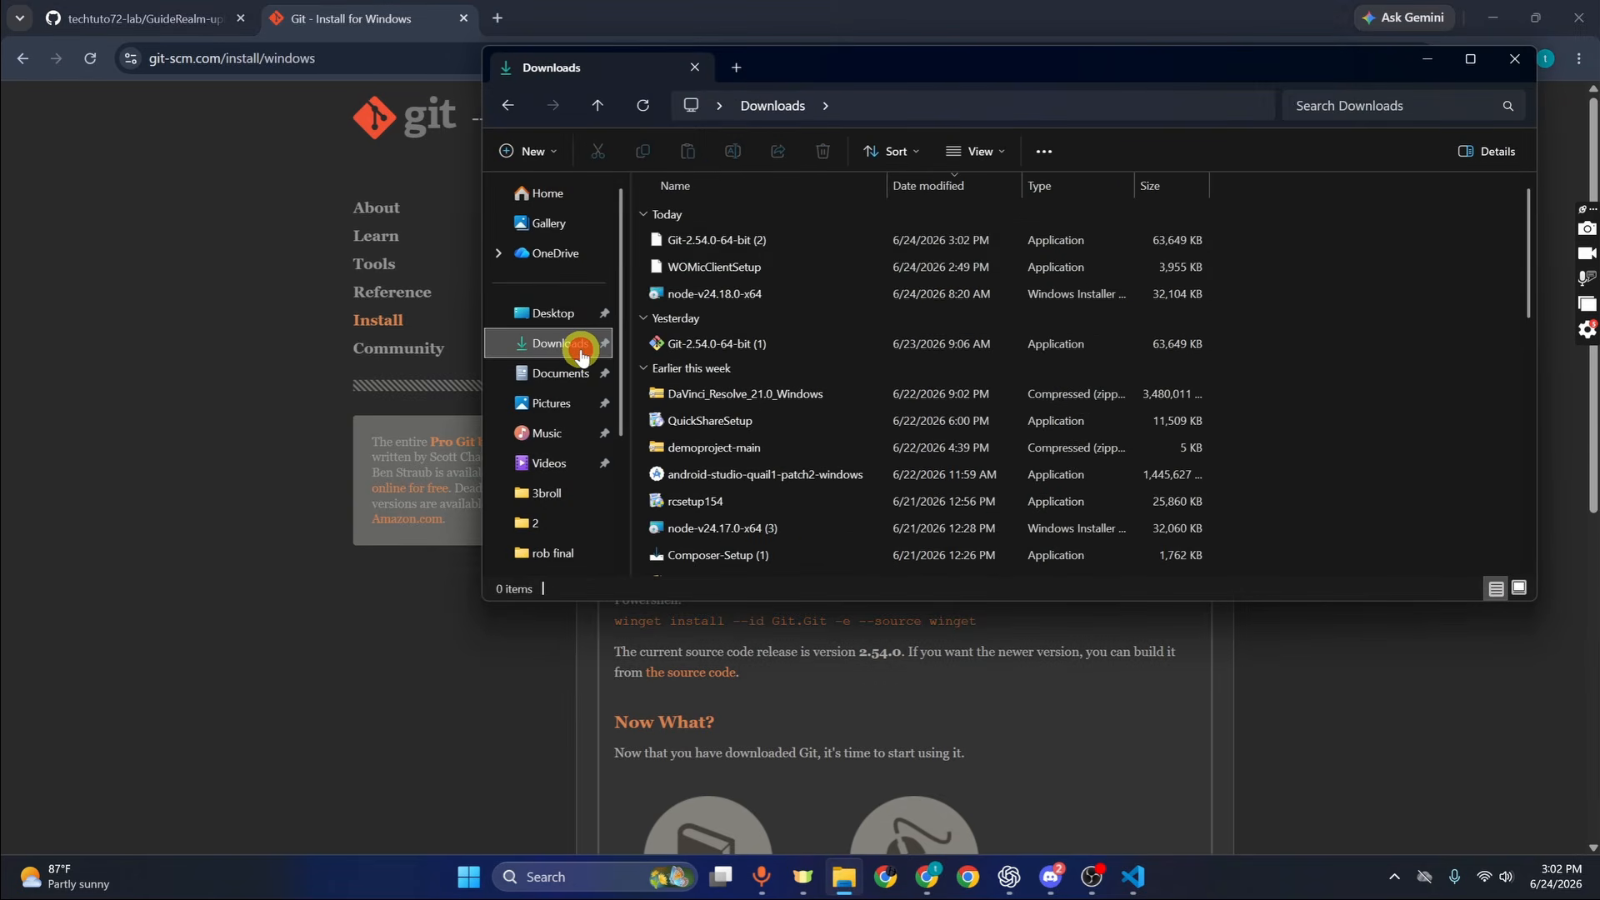
pyautogui.click(736, 241)
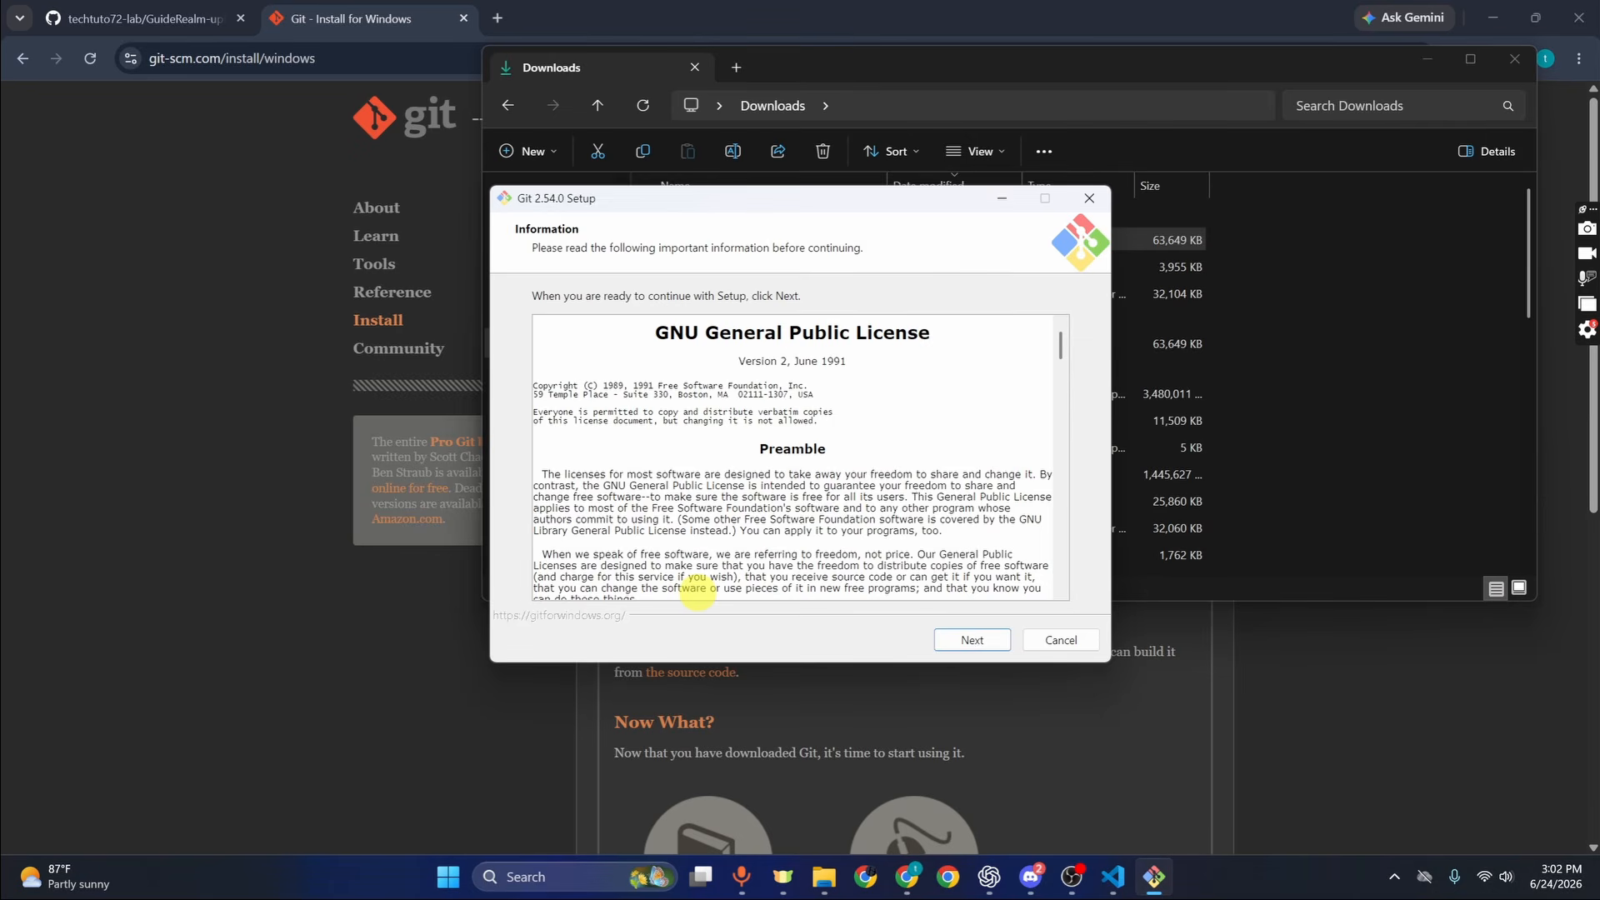
pyautogui.click(968, 640)
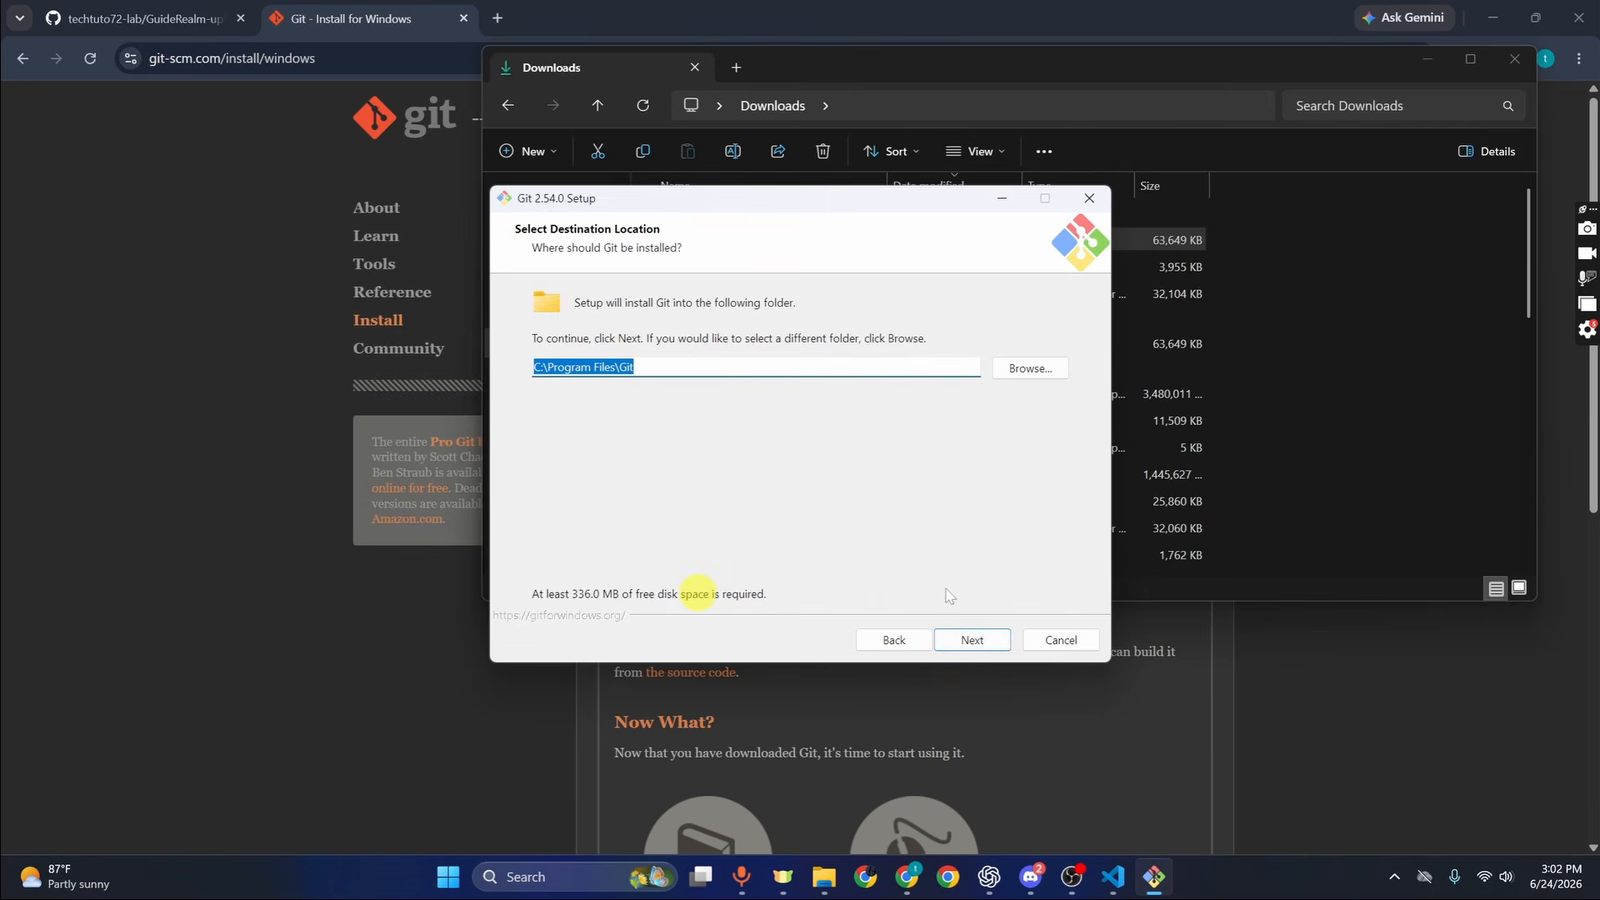
pyautogui.click(949, 638)
# Keep the default components, editor, branch name, PATH, SSH, line-ending, terminal and credential settings
pyautogui.click(949, 638)
pyautogui.click(949, 638)
pyautogui.click(949, 639)
pyautogui.click(950, 641)
pyautogui.click(949, 642)
pyautogui.click(950, 641)
pyautogui.click(950, 641)
pyautogui.click(952, 641)
pyautogui.click(954, 640)
pyautogui.click(954, 640)
pyautogui.click(954, 640)
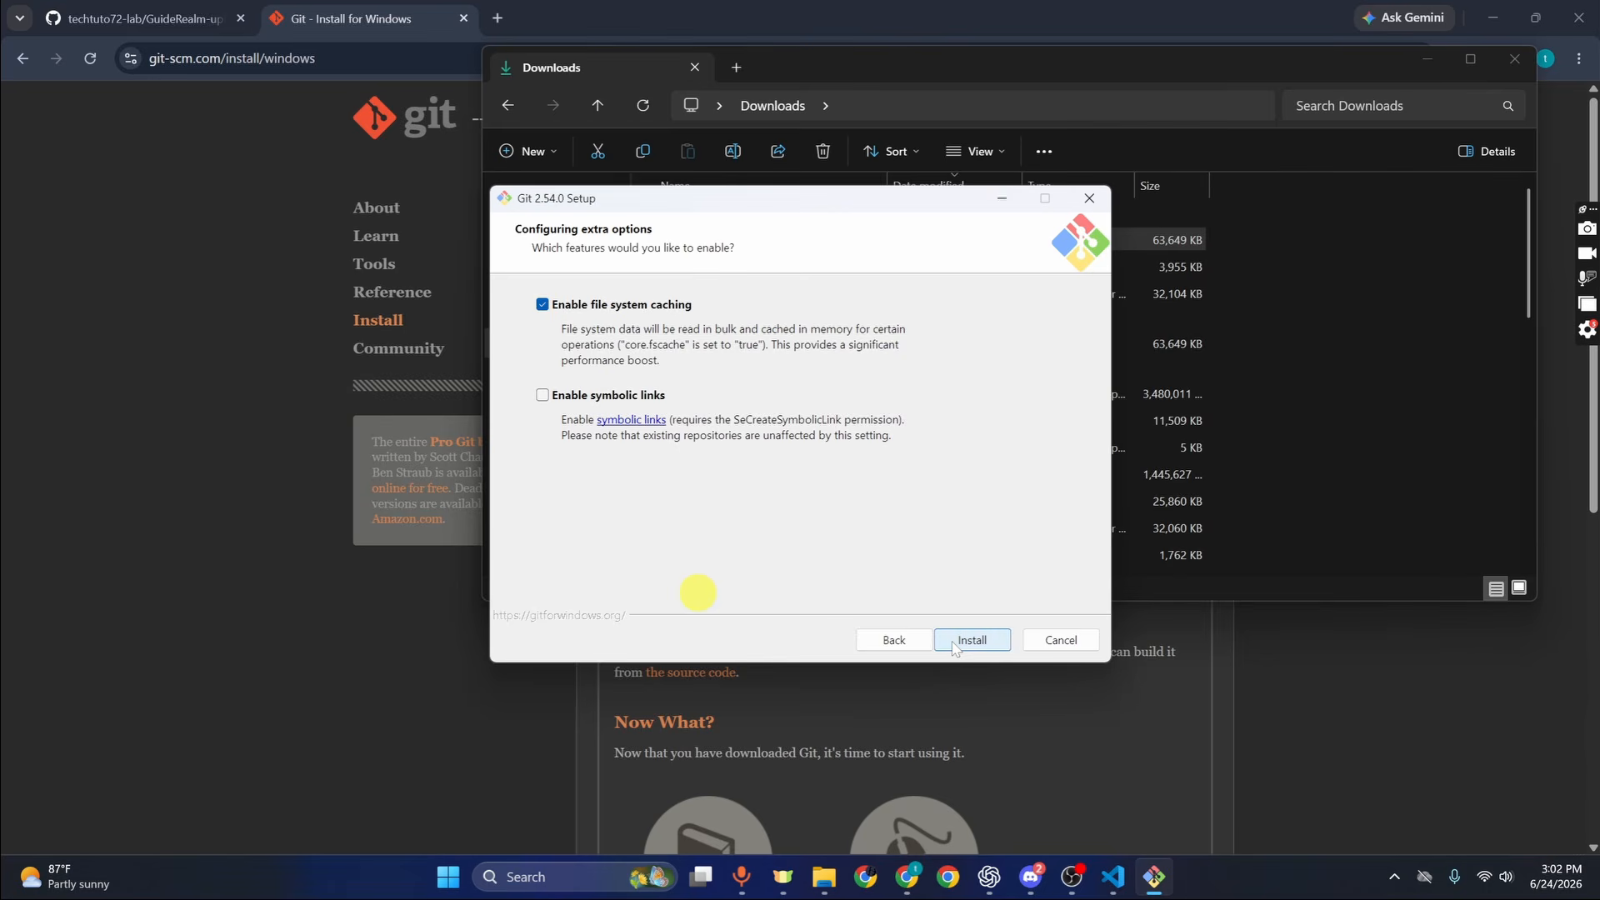
# Install Git, close the finished setup wizard, and minimize the Downloads window
pyautogui.click(973, 640)
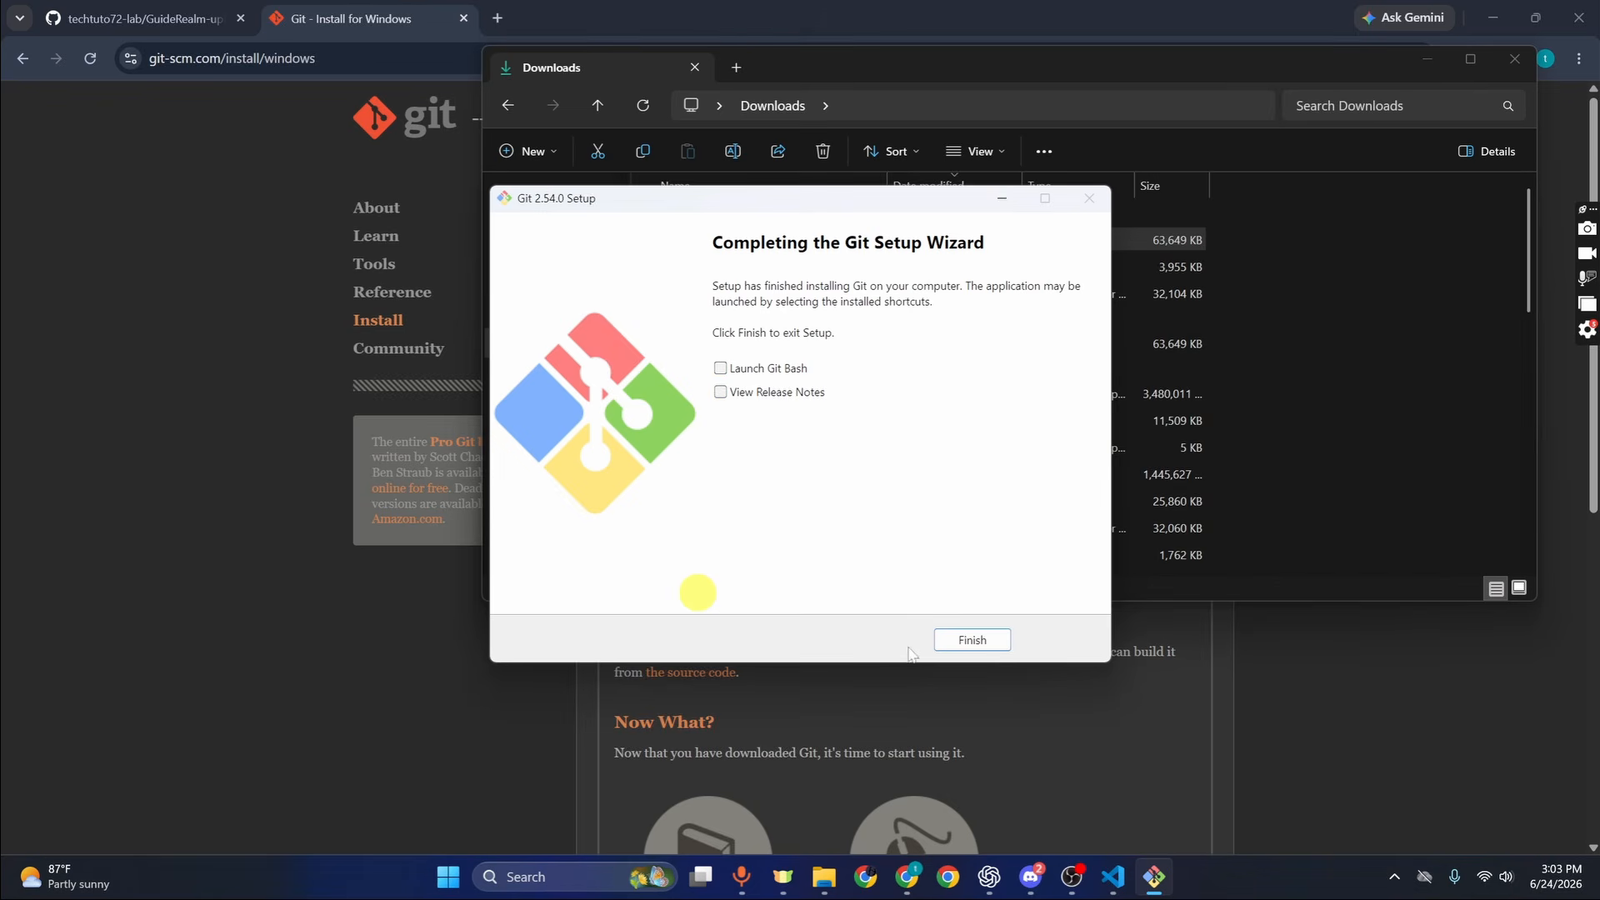
pyautogui.click(972, 638)
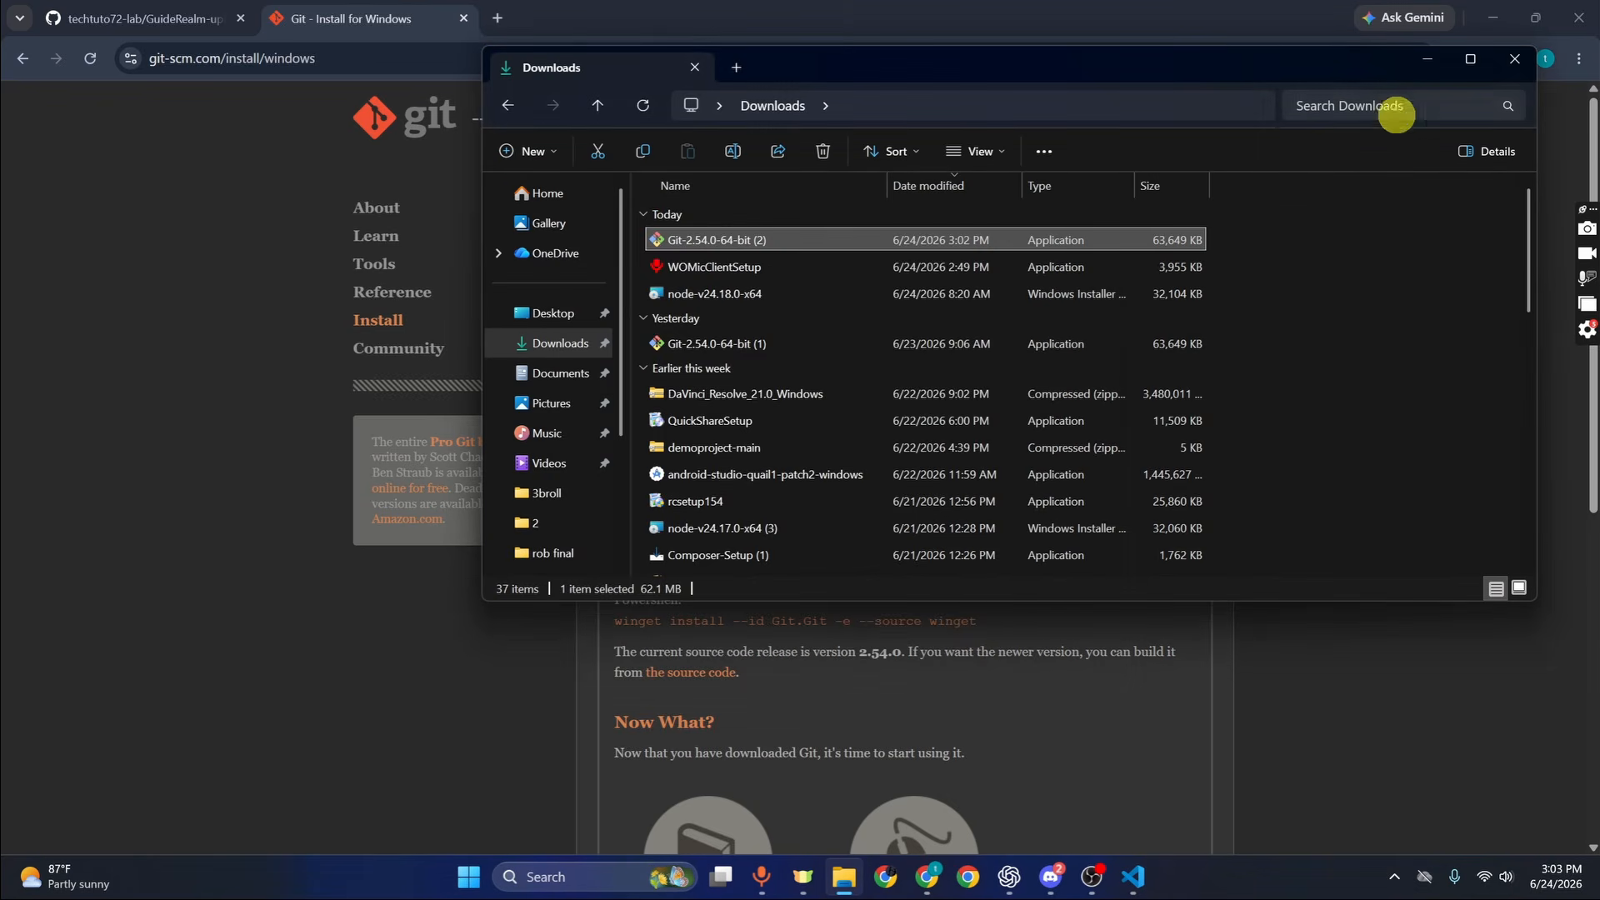
pyautogui.click(1421, 62)
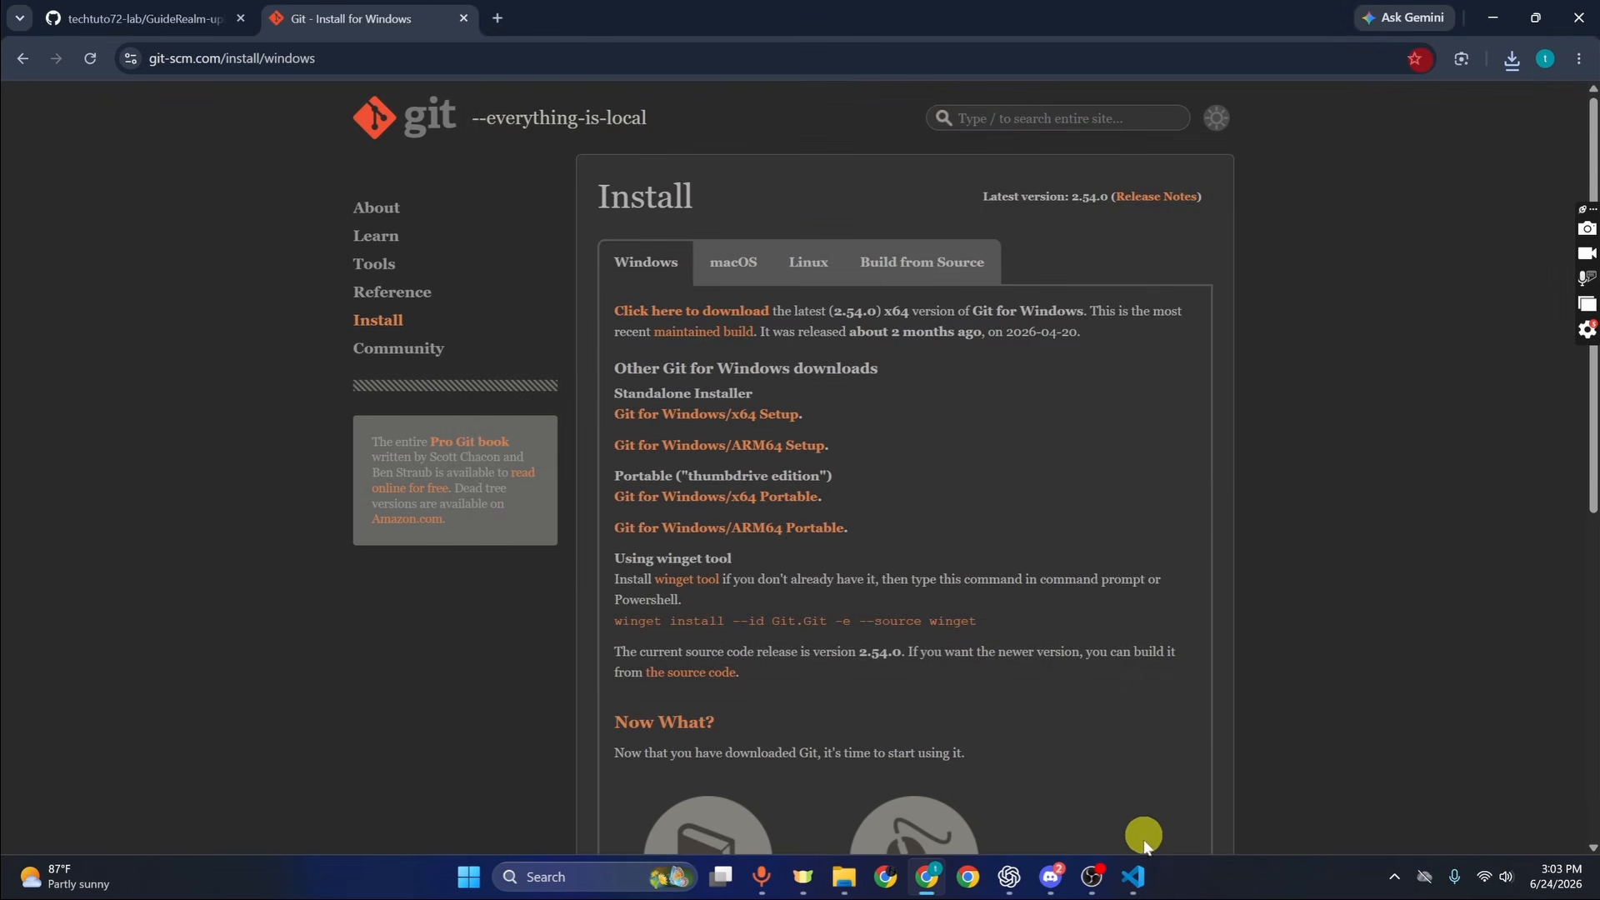
# Close and relaunch Visual Studio Code so it picks up the new Git installation
pyautogui.moveTo(1135, 875)
pyautogui.moveTo(1182, 779)
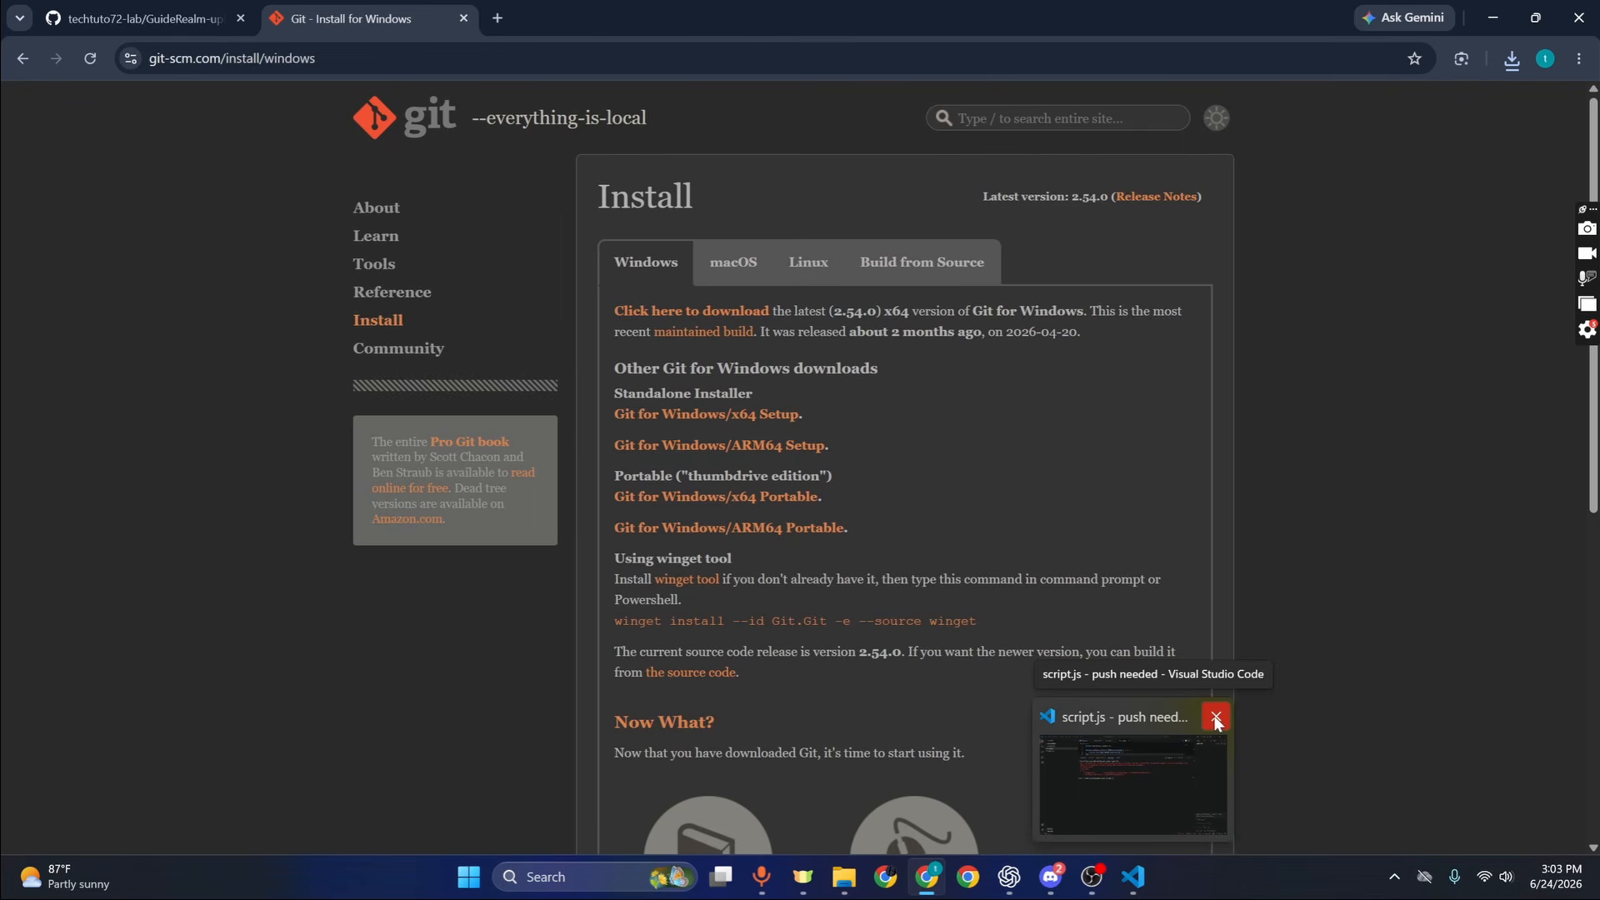
pyautogui.click(1216, 716)
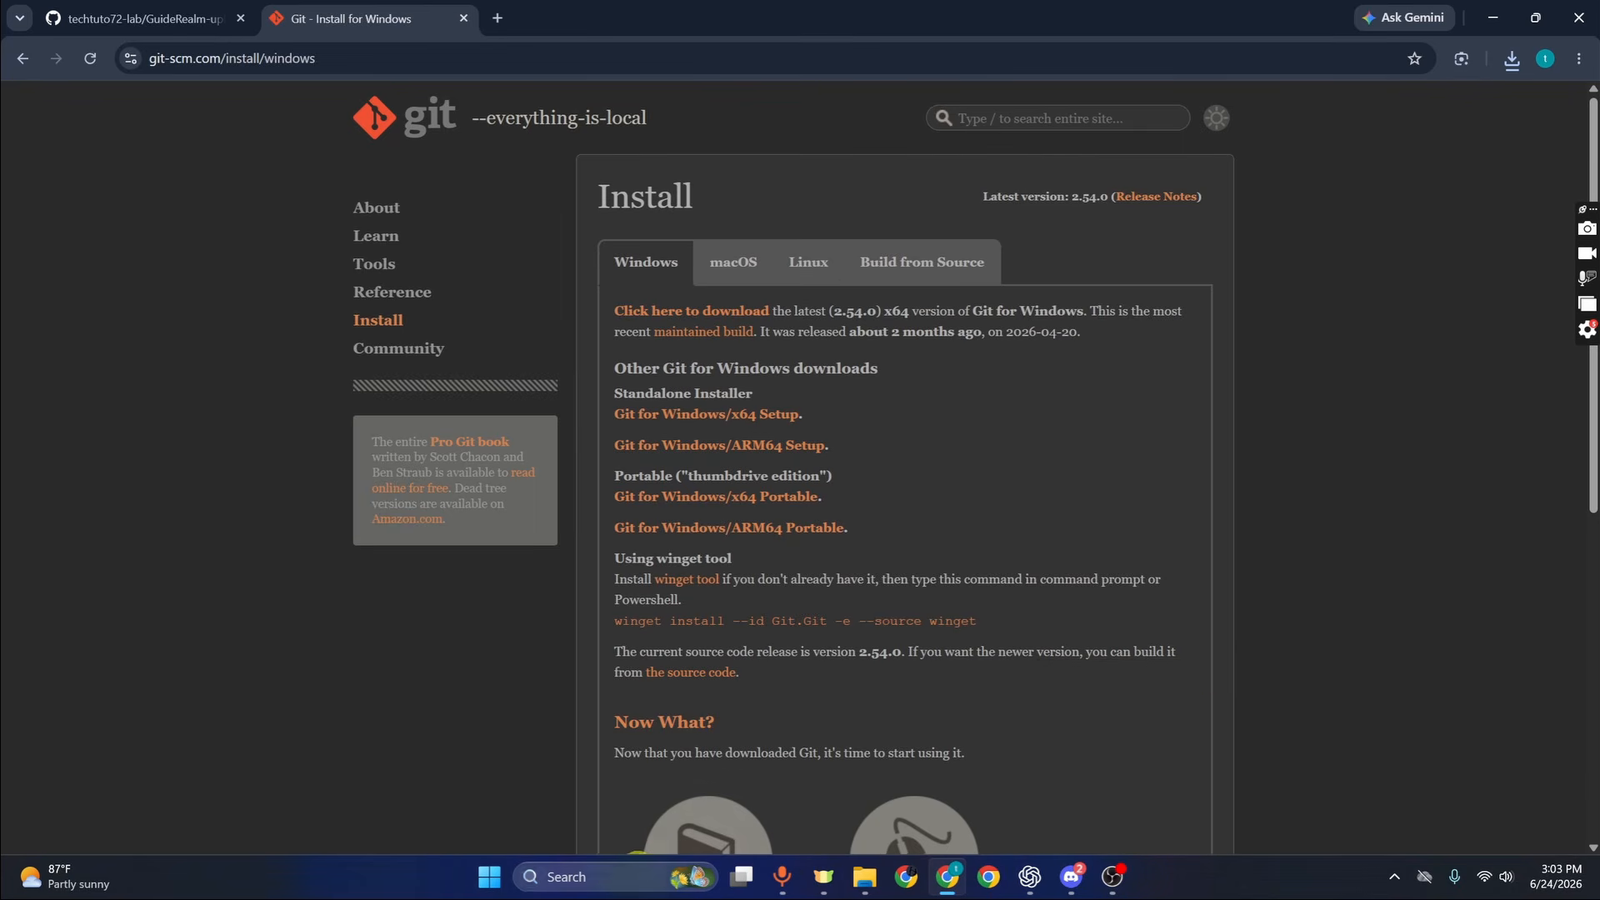
pyautogui.press('super')
pyautogui.write('vs')
pyautogui.press('Return')
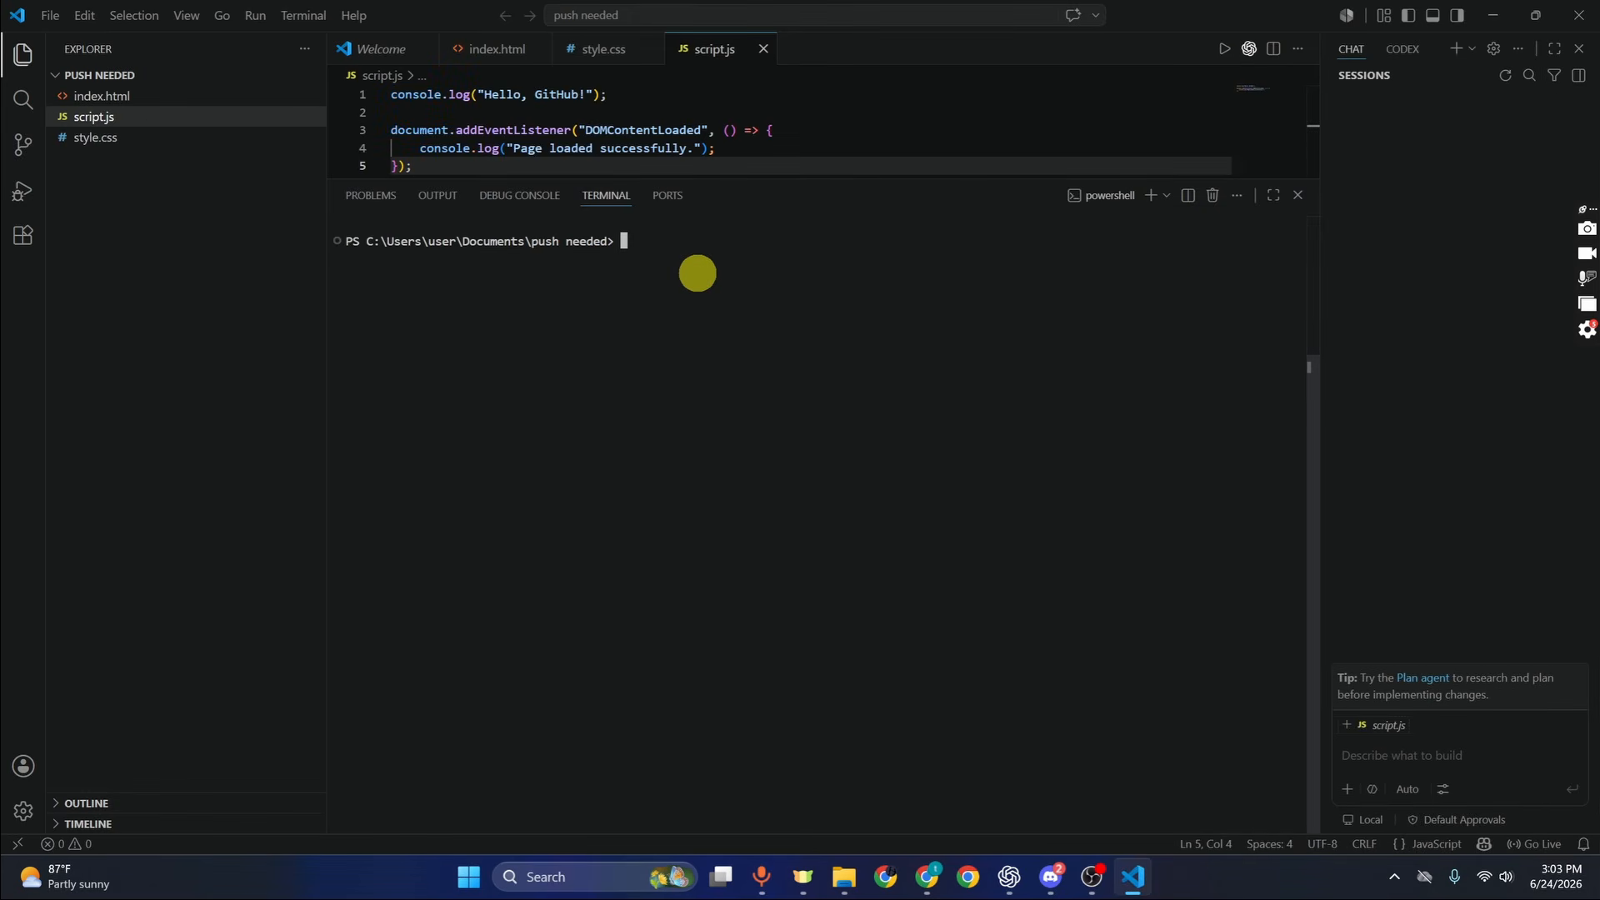
# Run git init, stage all files with git add ., and commit with message "first upload"
pyautogui.write('git init')
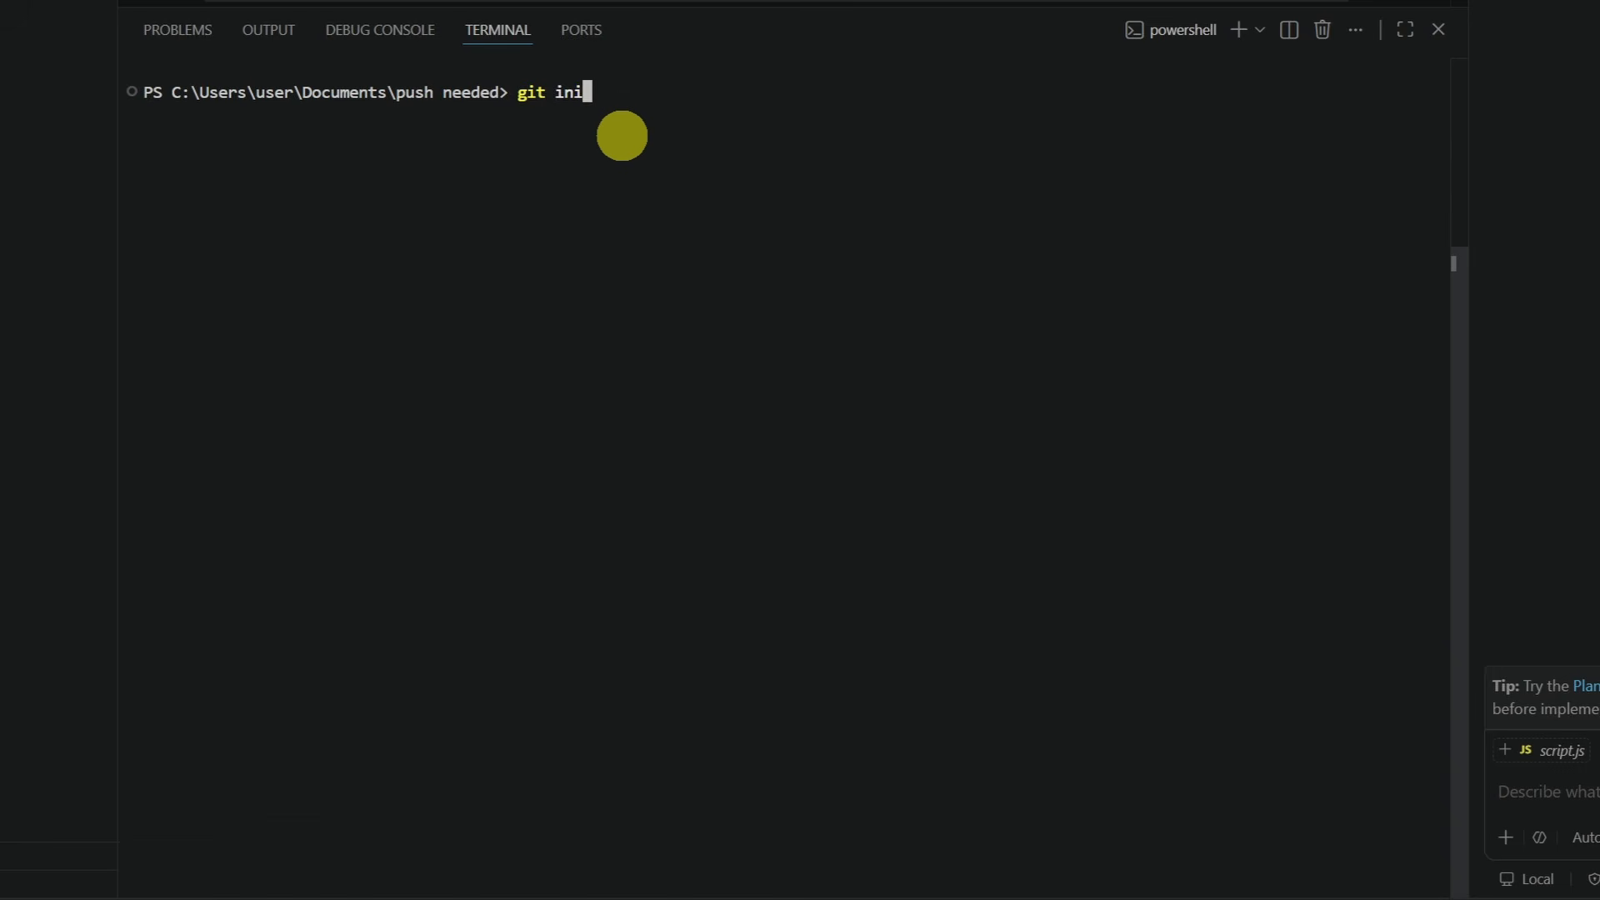
pyautogui.press('Return')
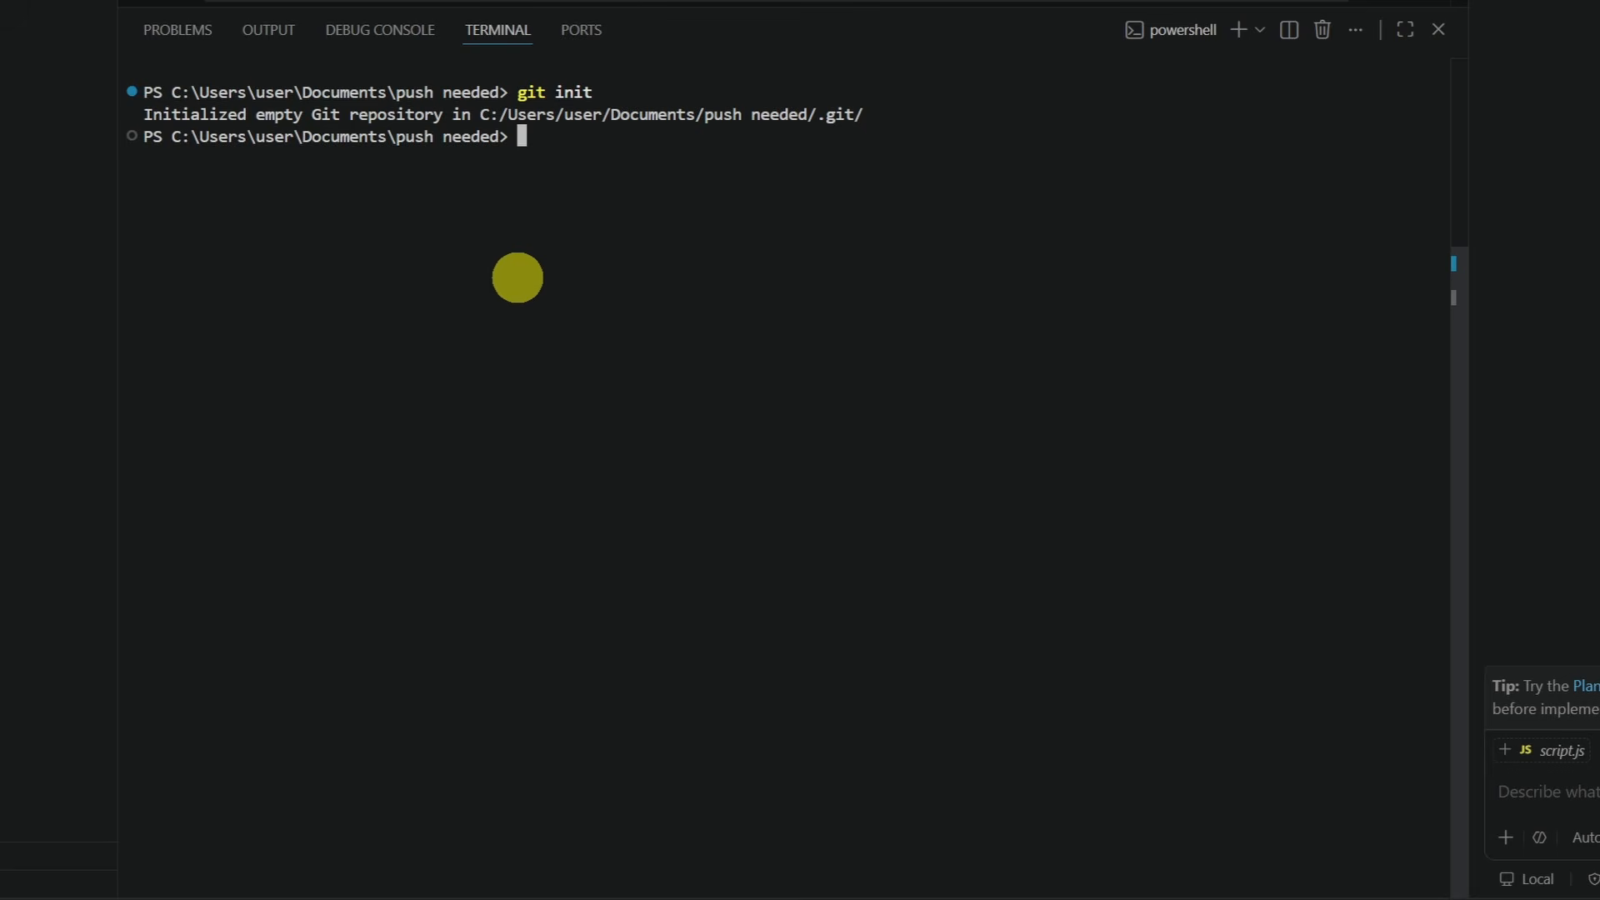
pyautogui.write('git add .')
pyautogui.press('Return')
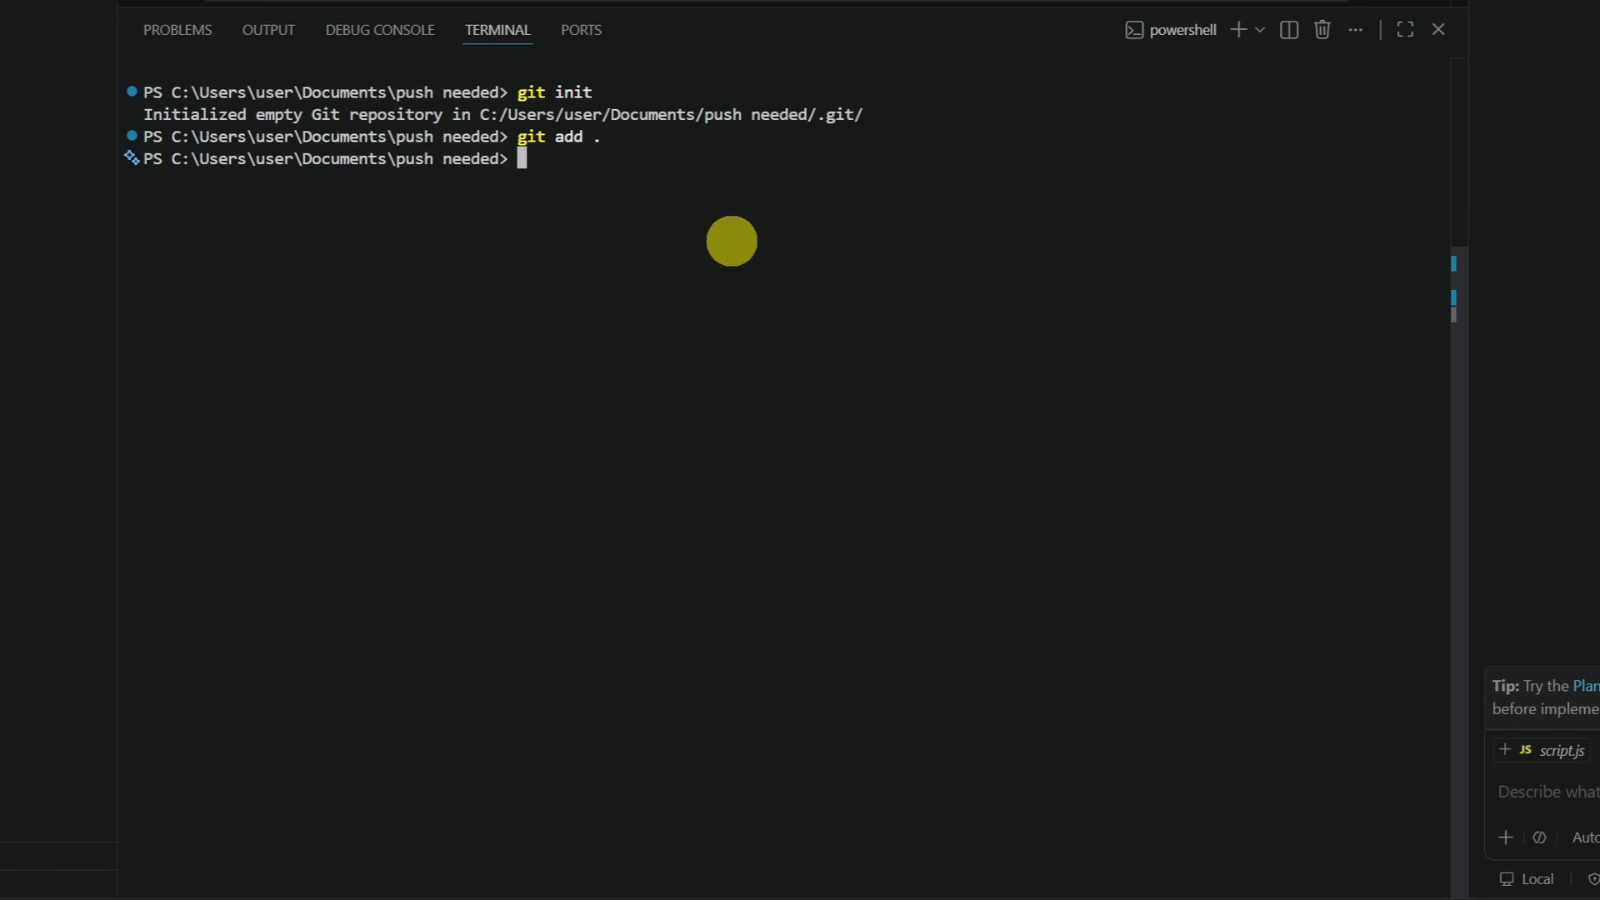
pyautogui.write('git c')
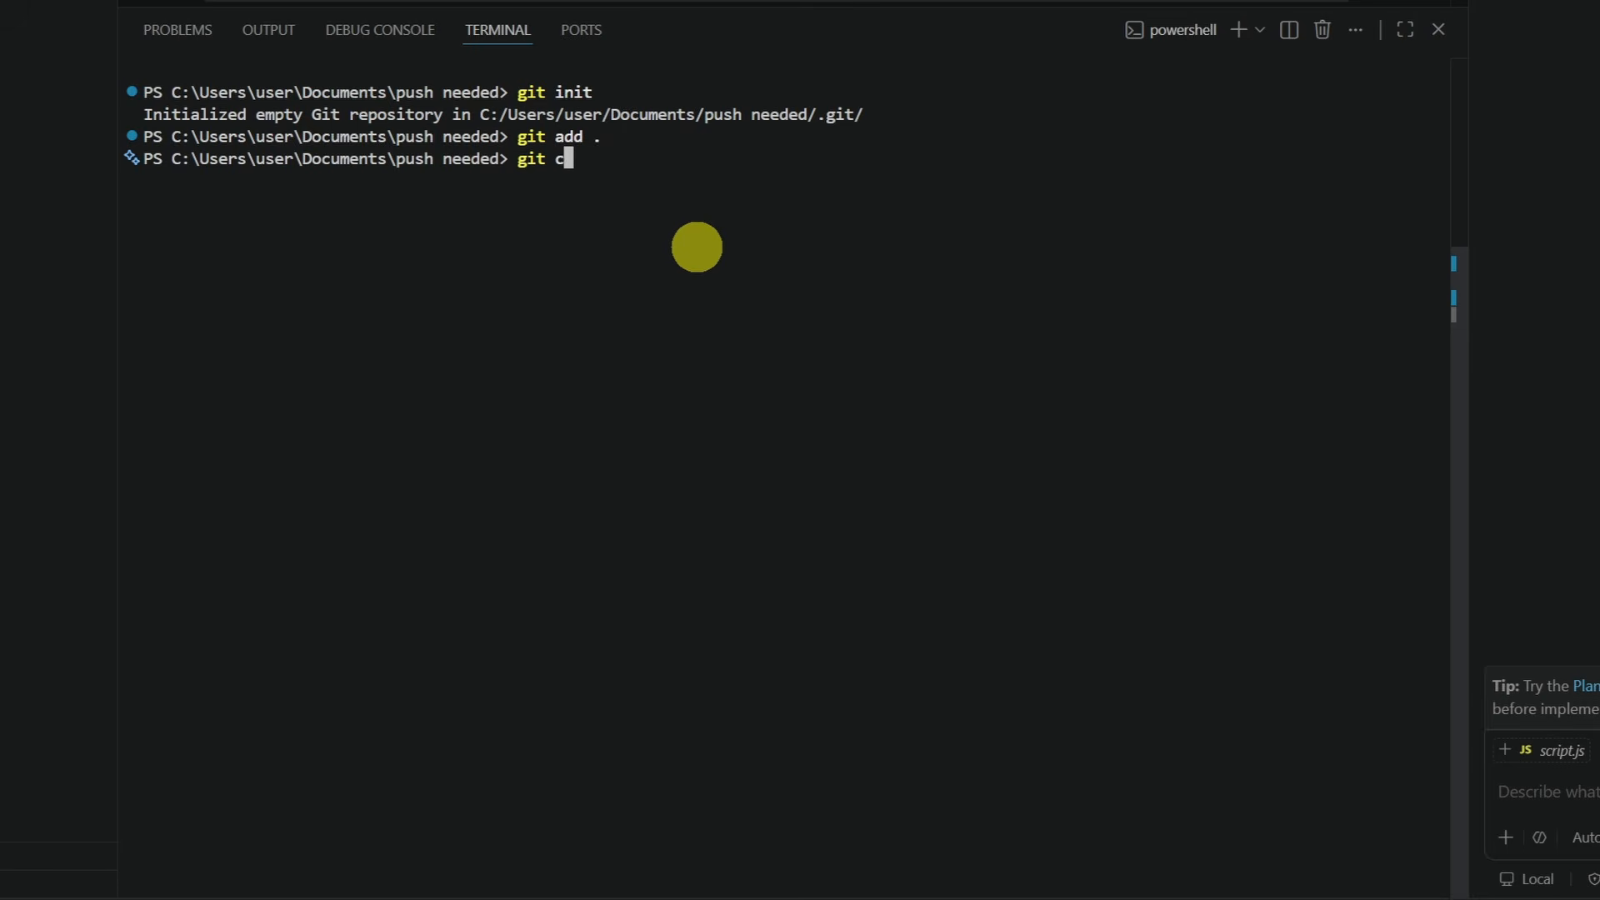
pyautogui.write('ommit -m')
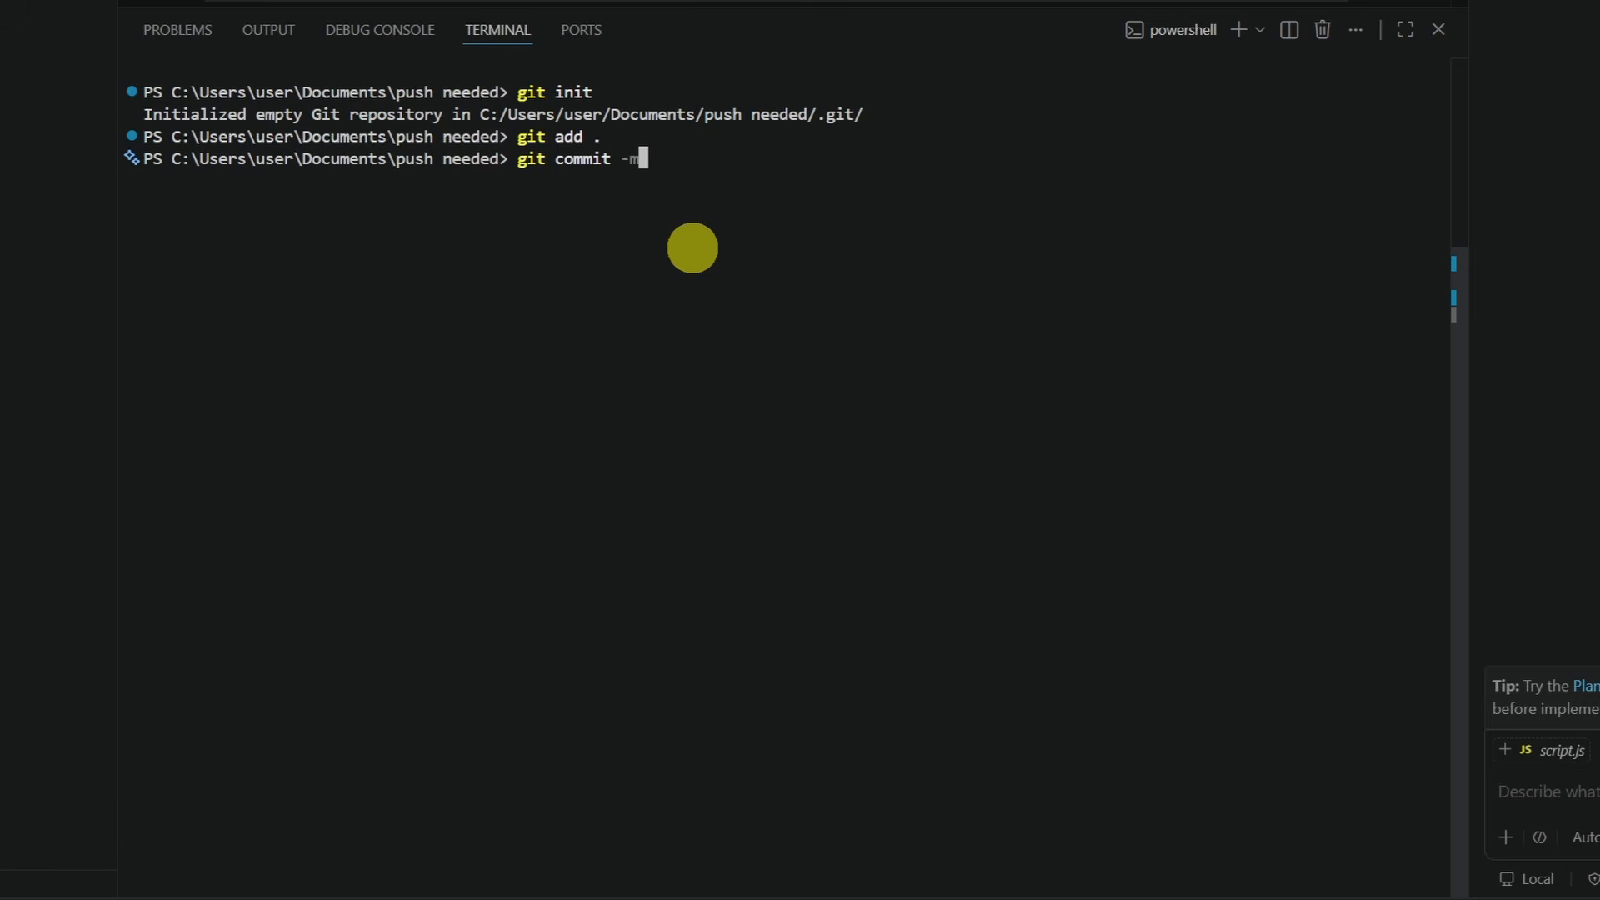
pyautogui.write(' "')
pyautogui.write('first upload"')
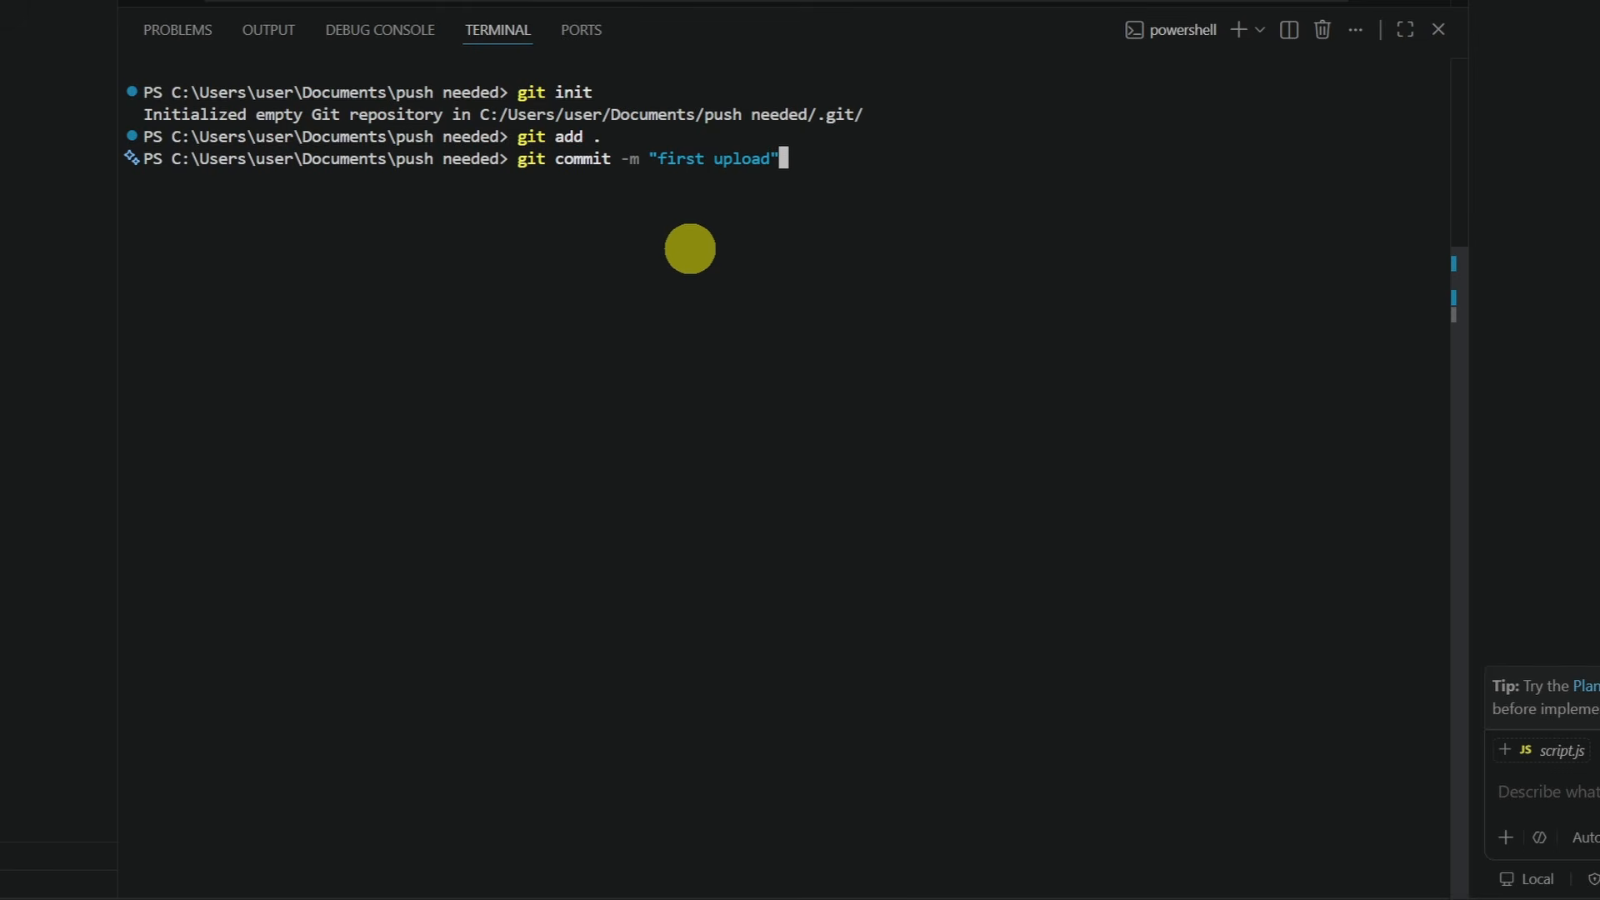
pyautogui.press('Return')
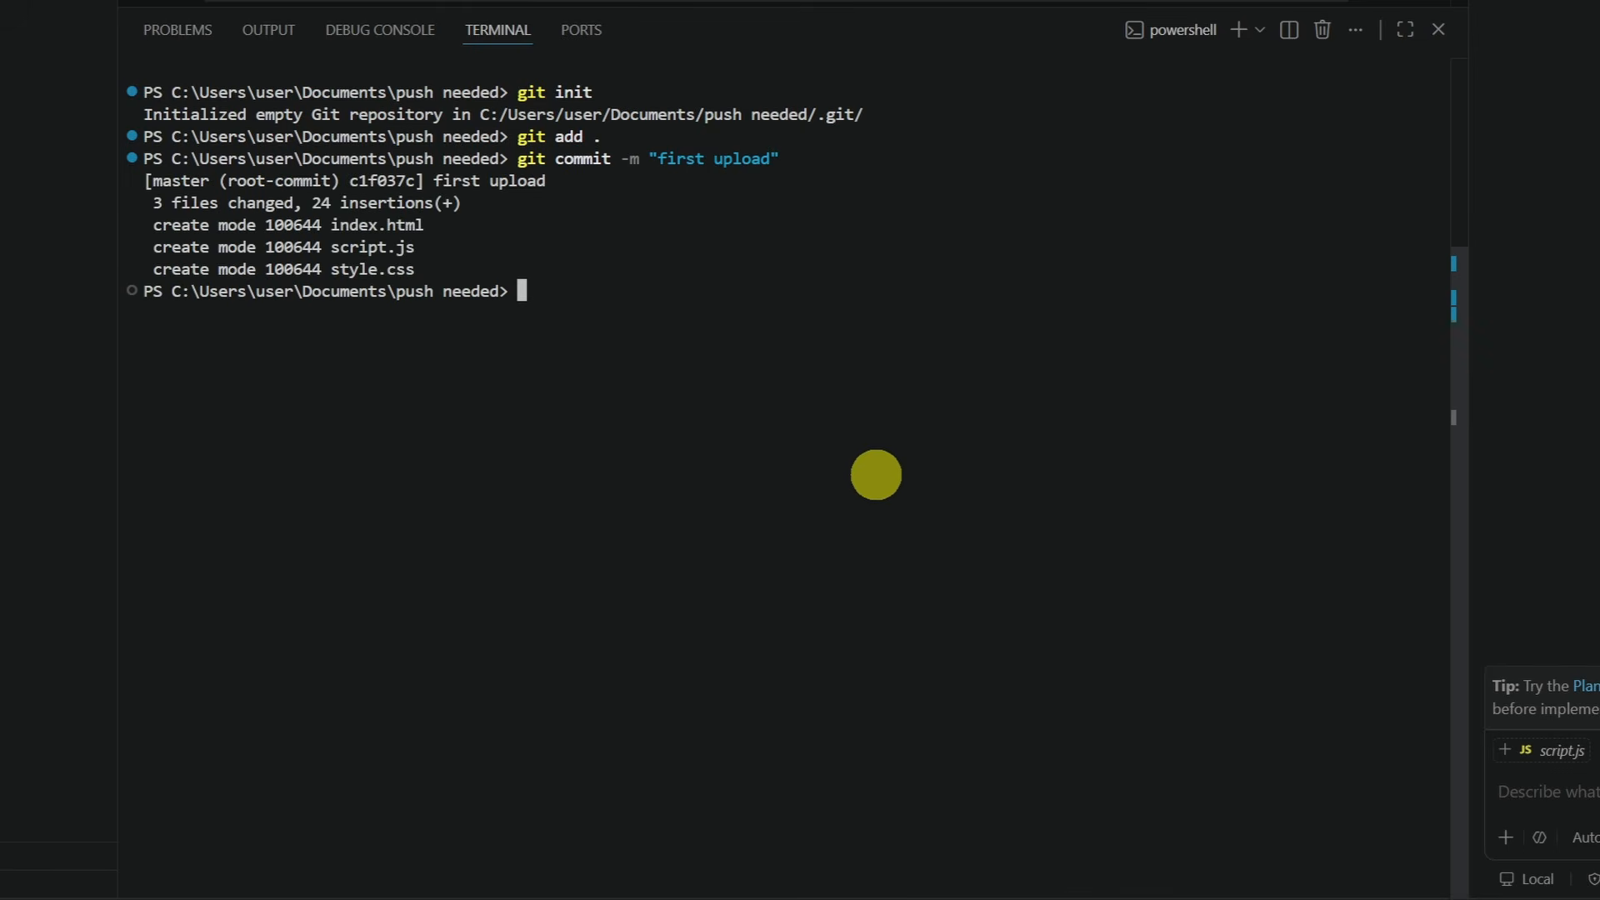
# Select and copy the git remote add origin line on GuideRealm-upload's quick-setup page
pyautogui.click(927, 877)
pyautogui.click(212, 9)
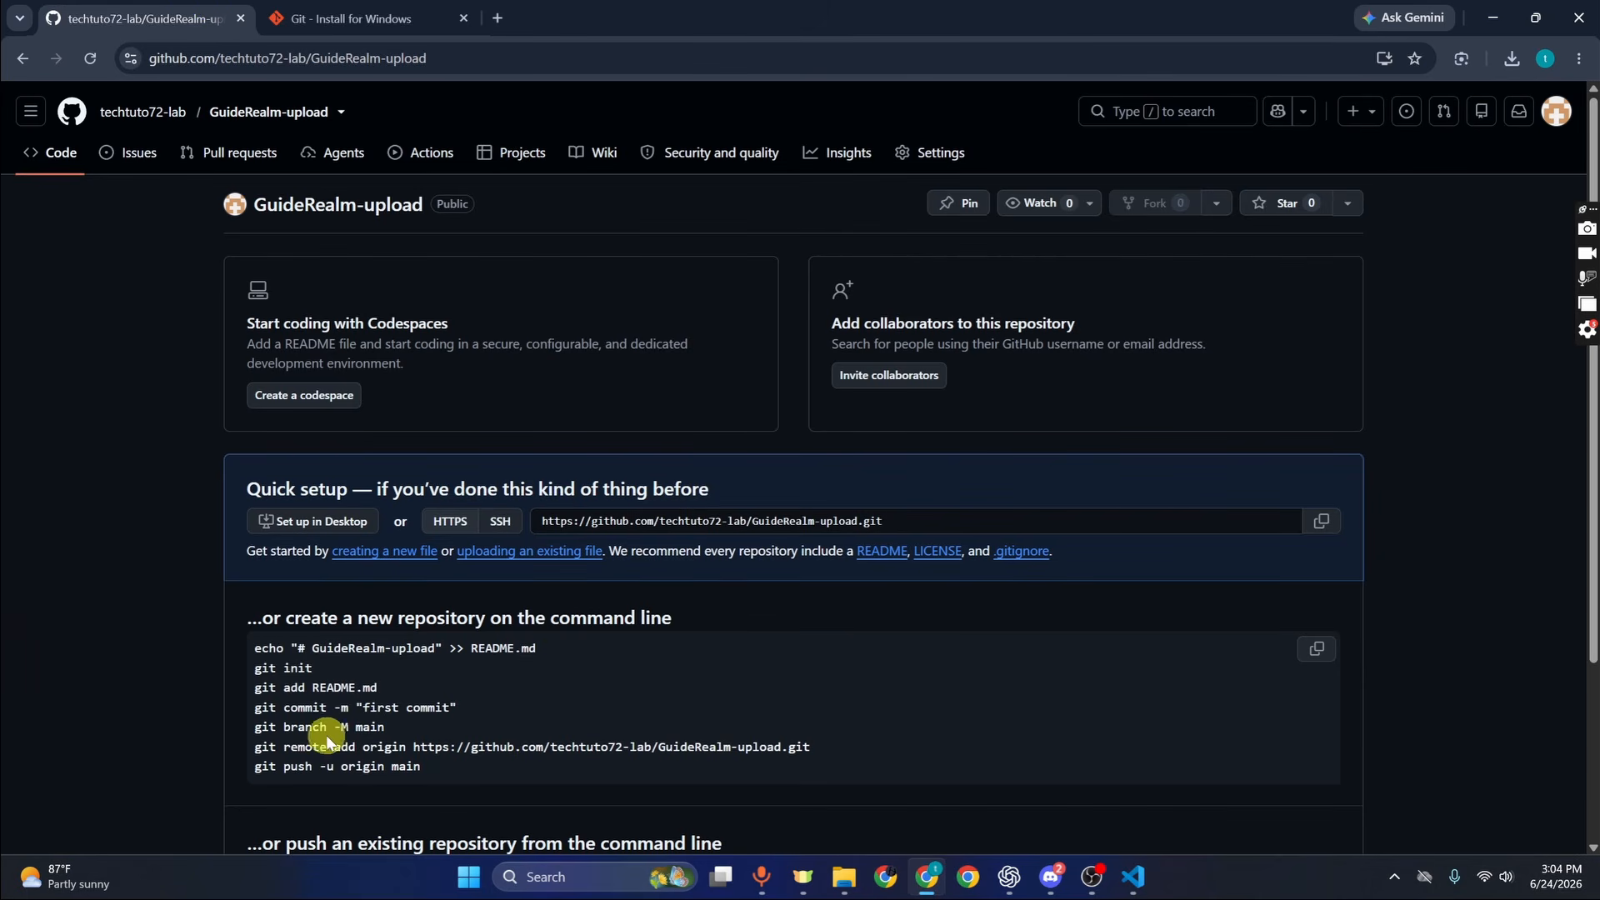
pyautogui.moveTo(253, 747); pyautogui.dragTo(834, 741)
pyautogui.hotkey('ctrl', 'c')
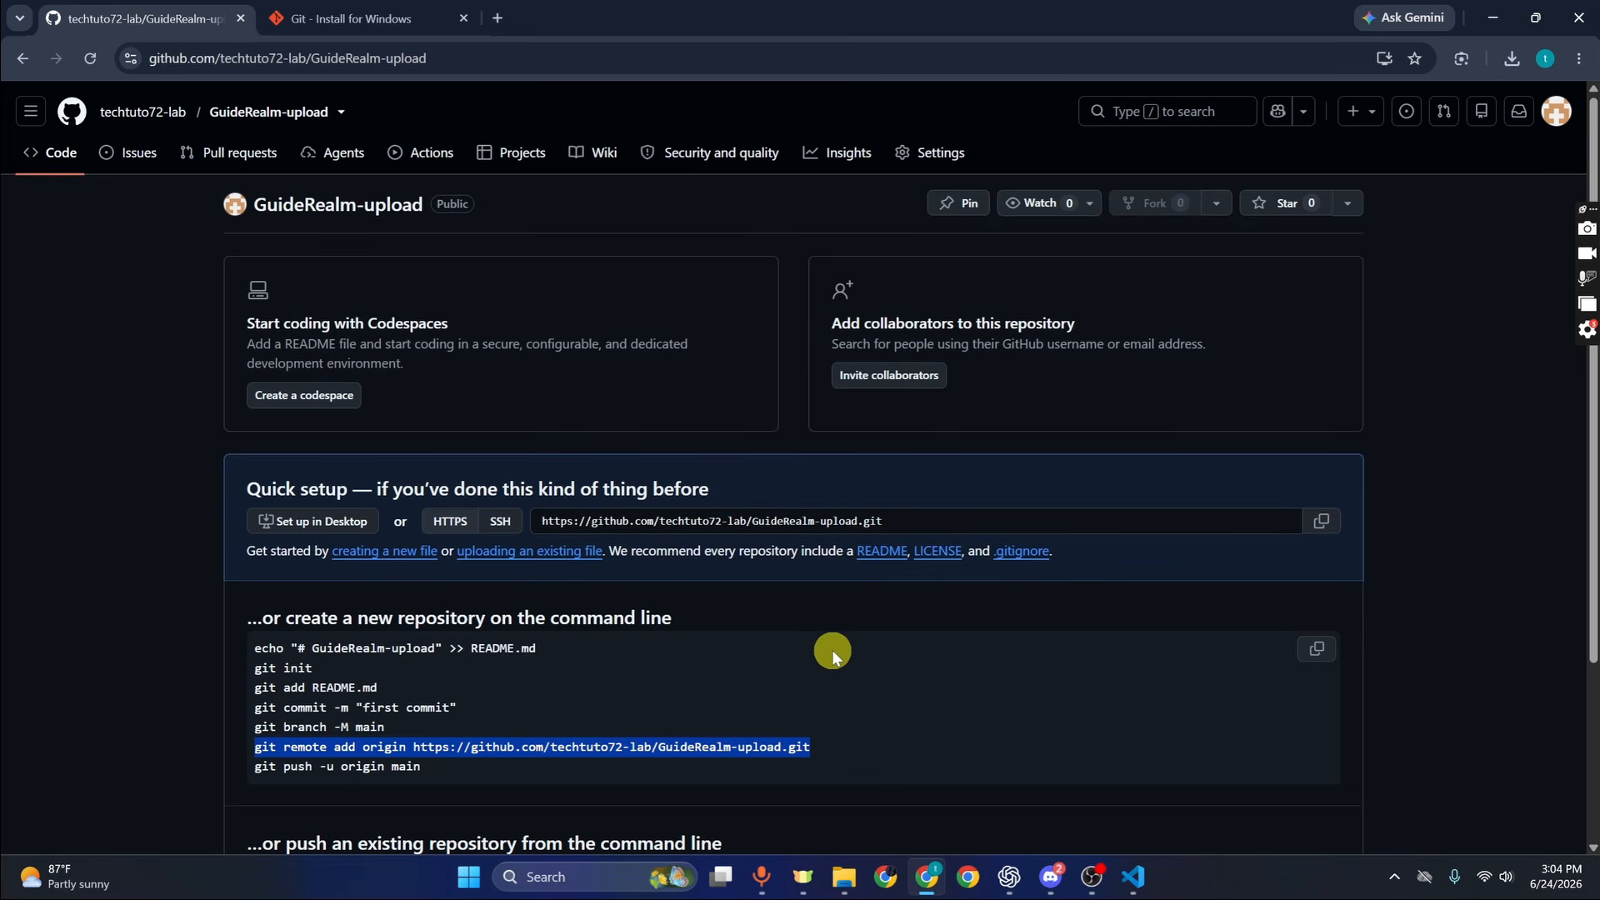
# Add the GuideRealm-upload GitHub URL as origin and verify its fetch and push URLs with git remote -v
pyautogui.click(1135, 873)
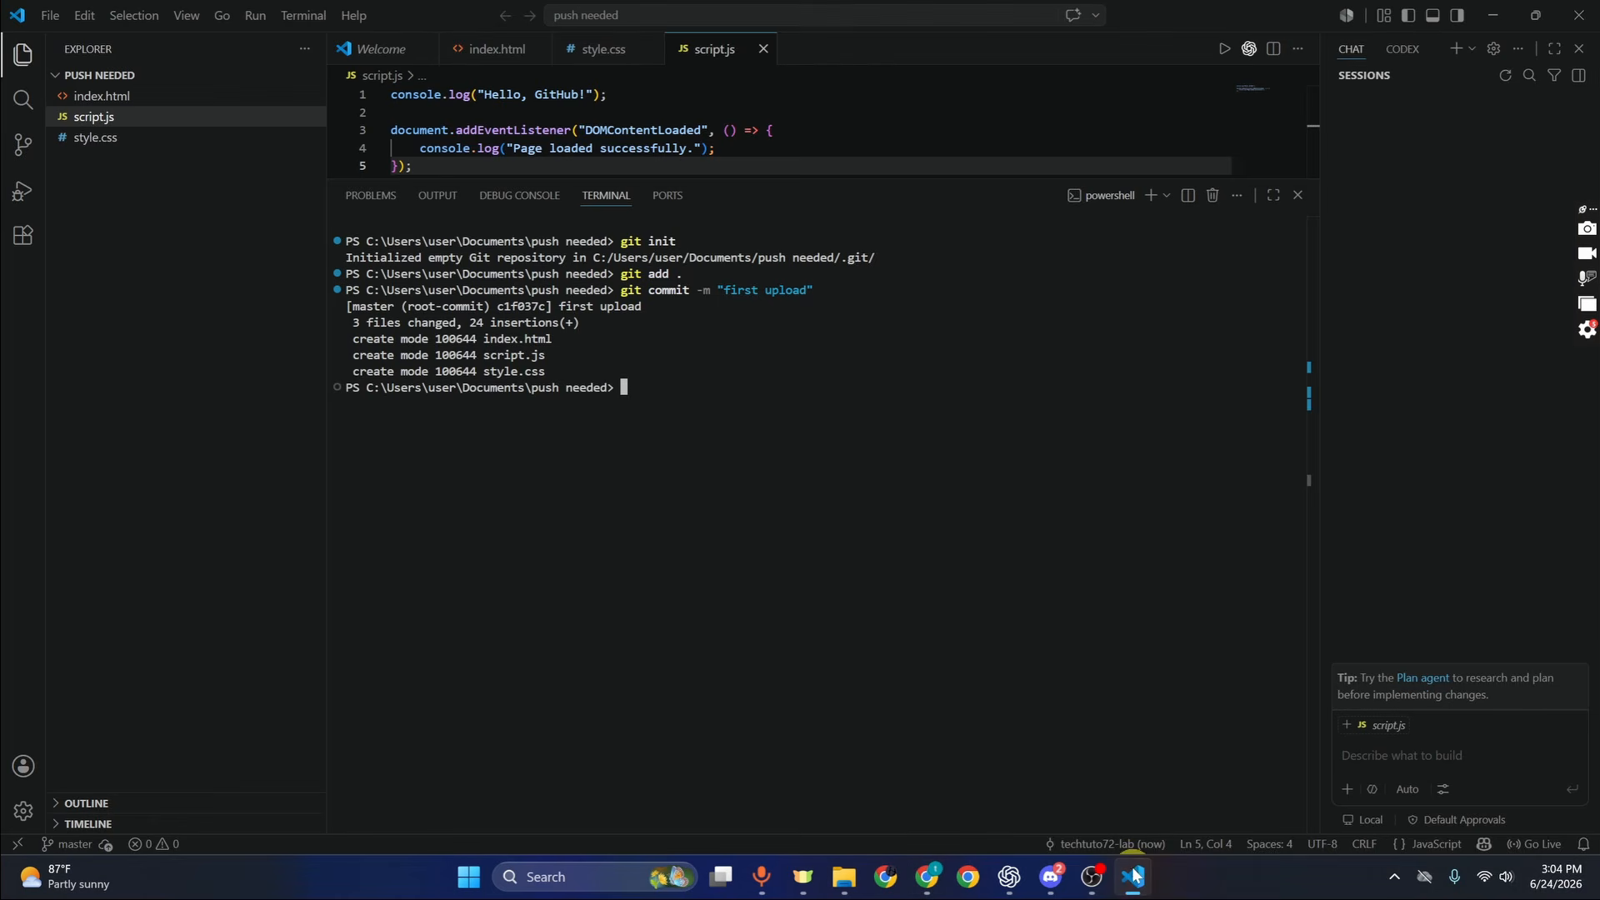
pyautogui.hotkey('ctrl', 'v')
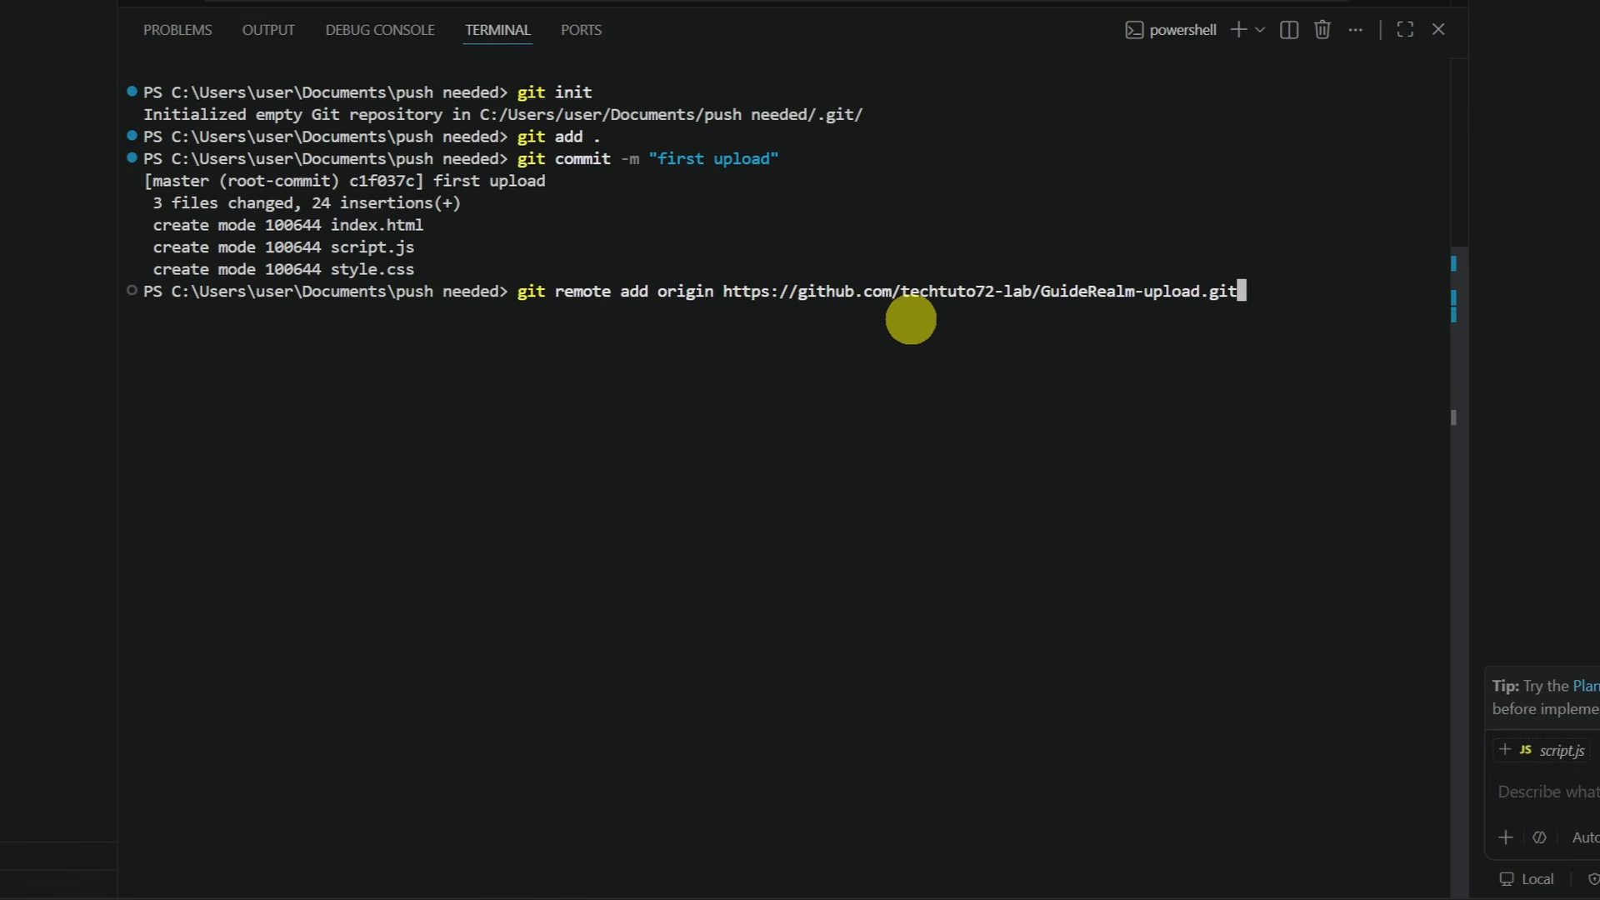
pyautogui.press('Return')
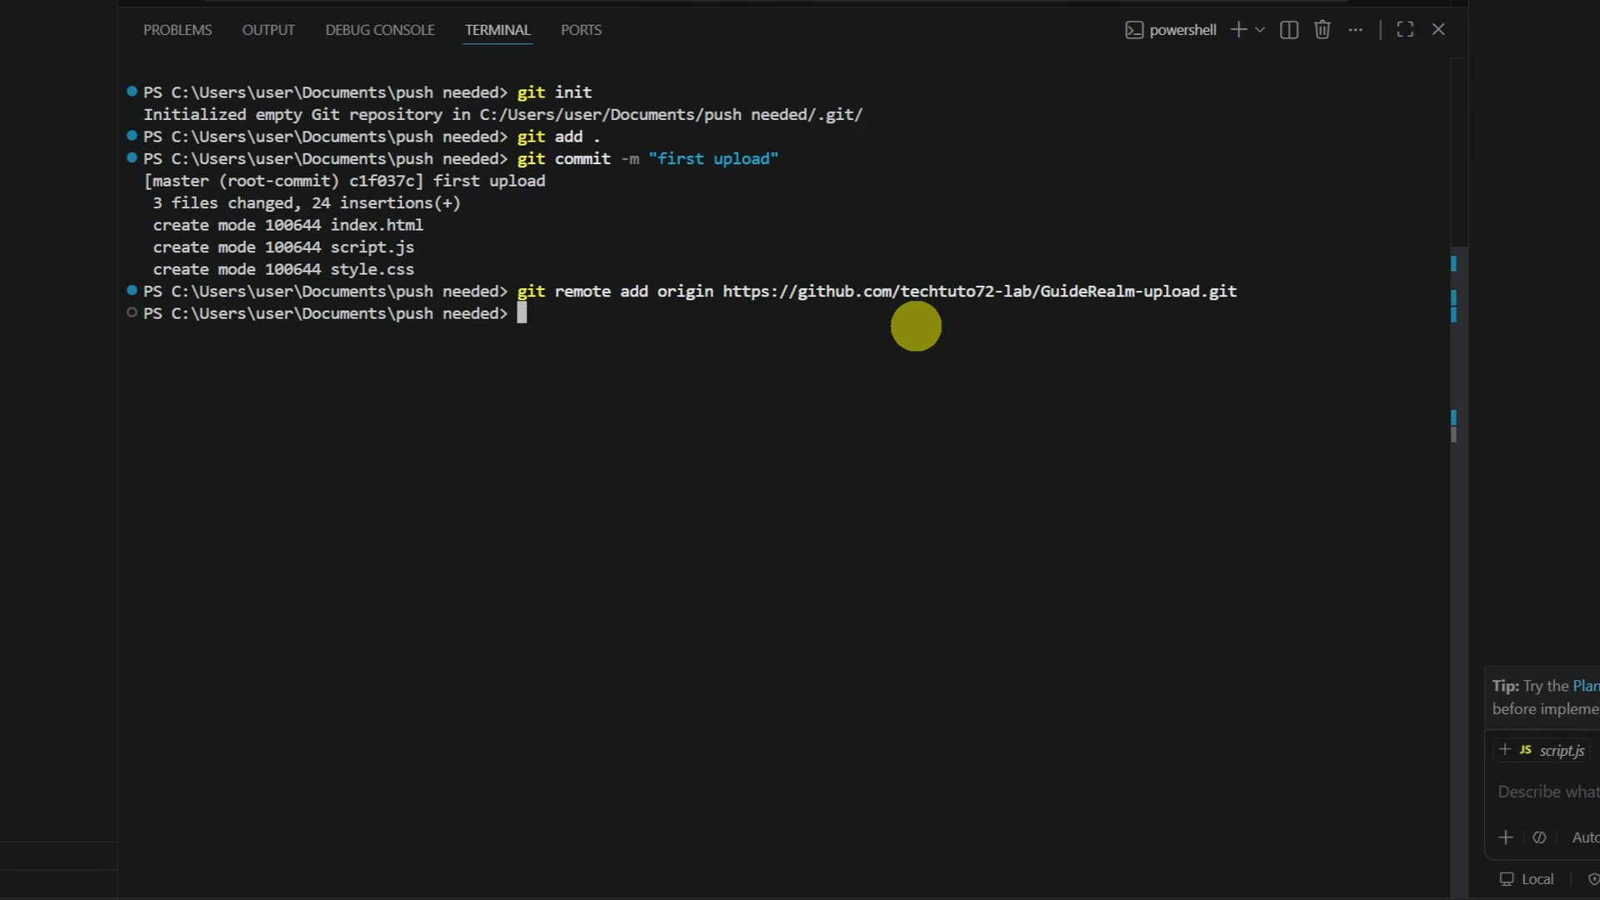
pyautogui.write('git remote -v')
pyautogui.press('Return')
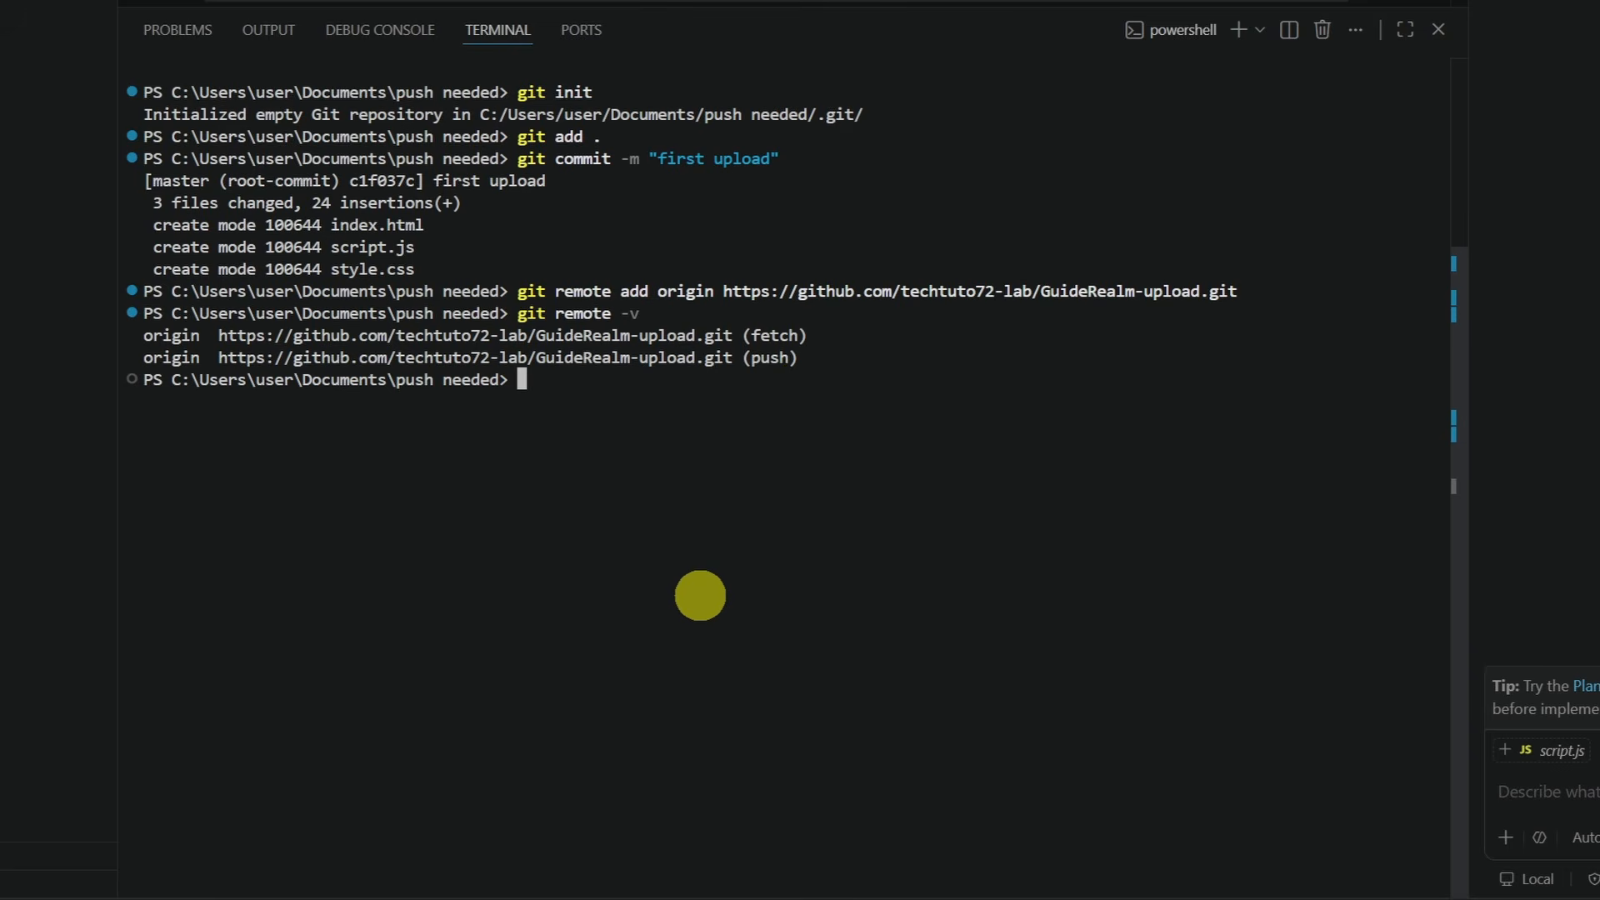
pyautogui.write('git branch')
# Confirm the branch is master and push it with git push -u origin master
pyautogui.press('Return')
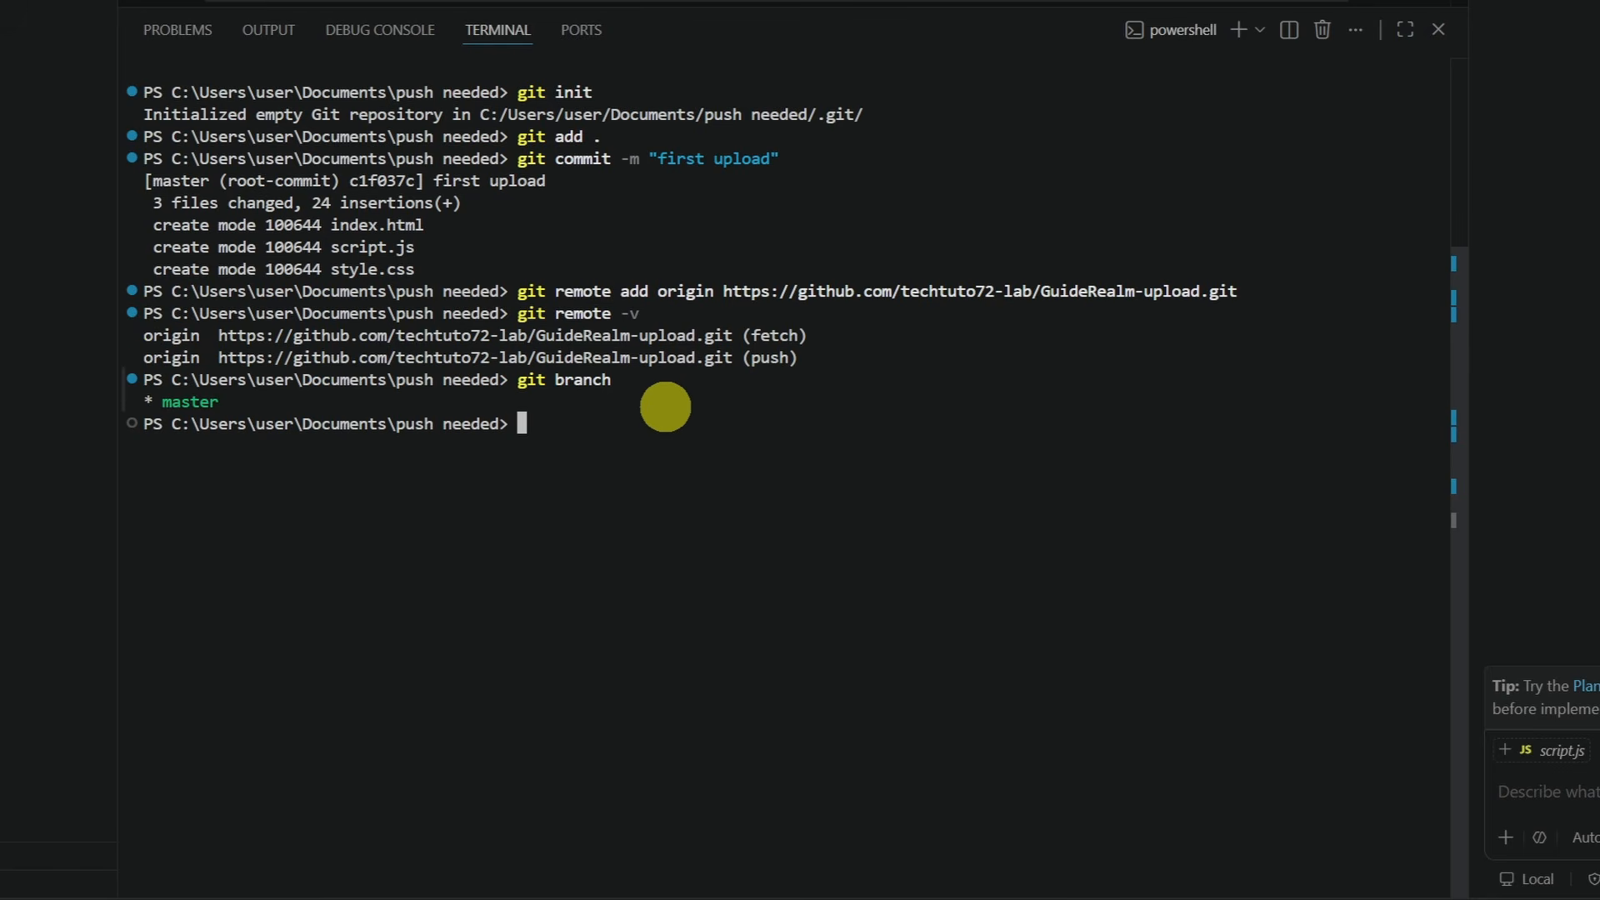
pyautogui.write('git push')
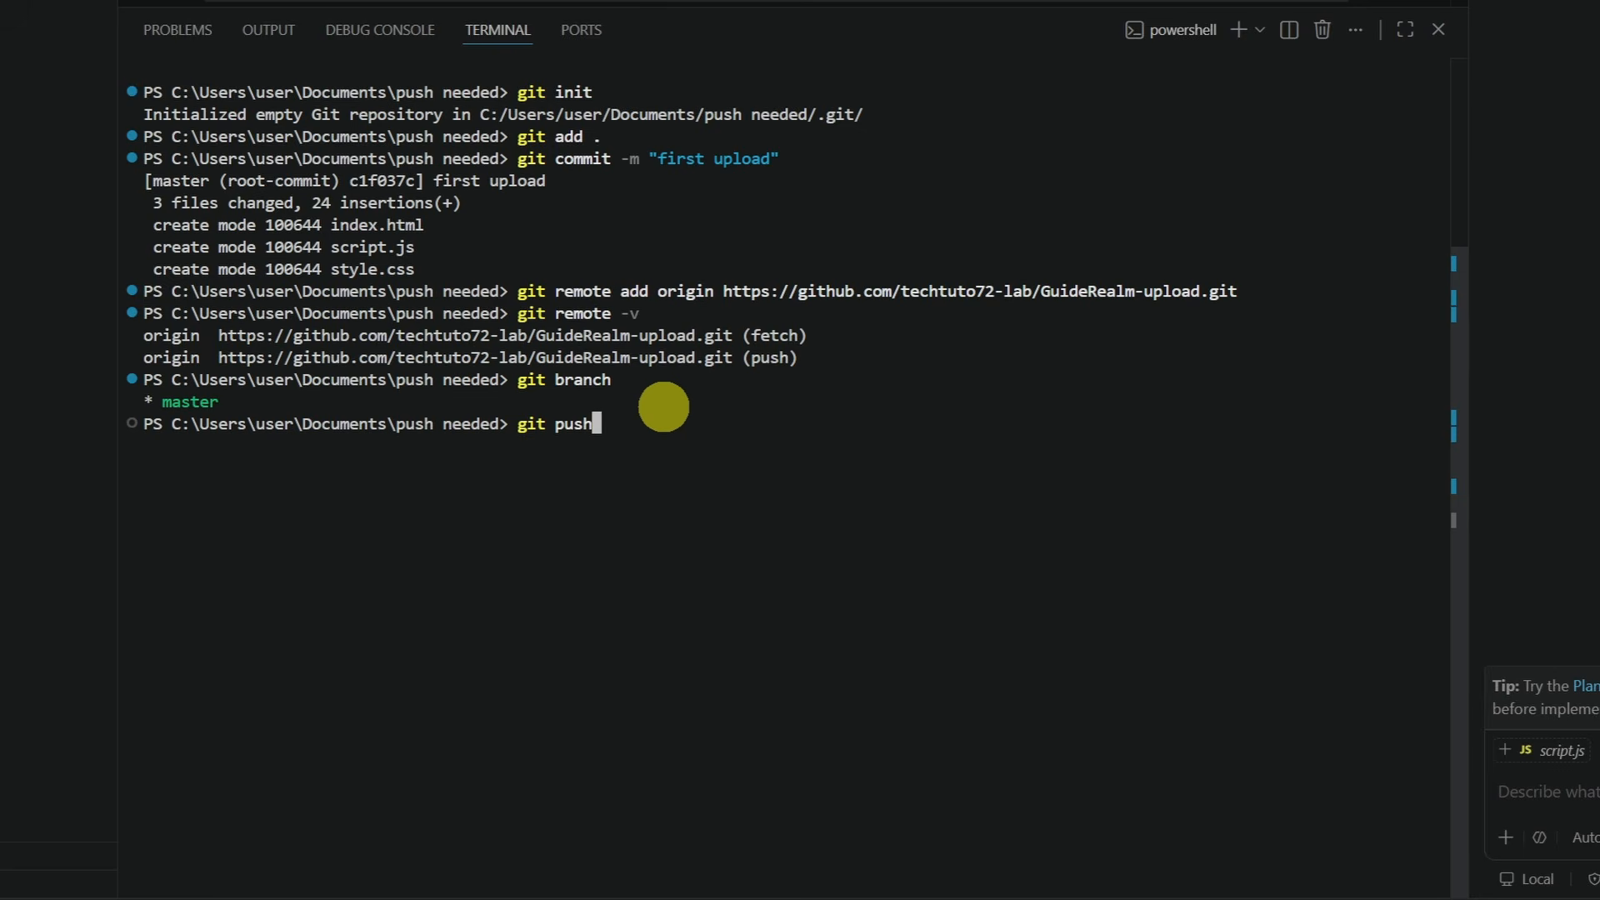
pyautogui.write(' -u origin')
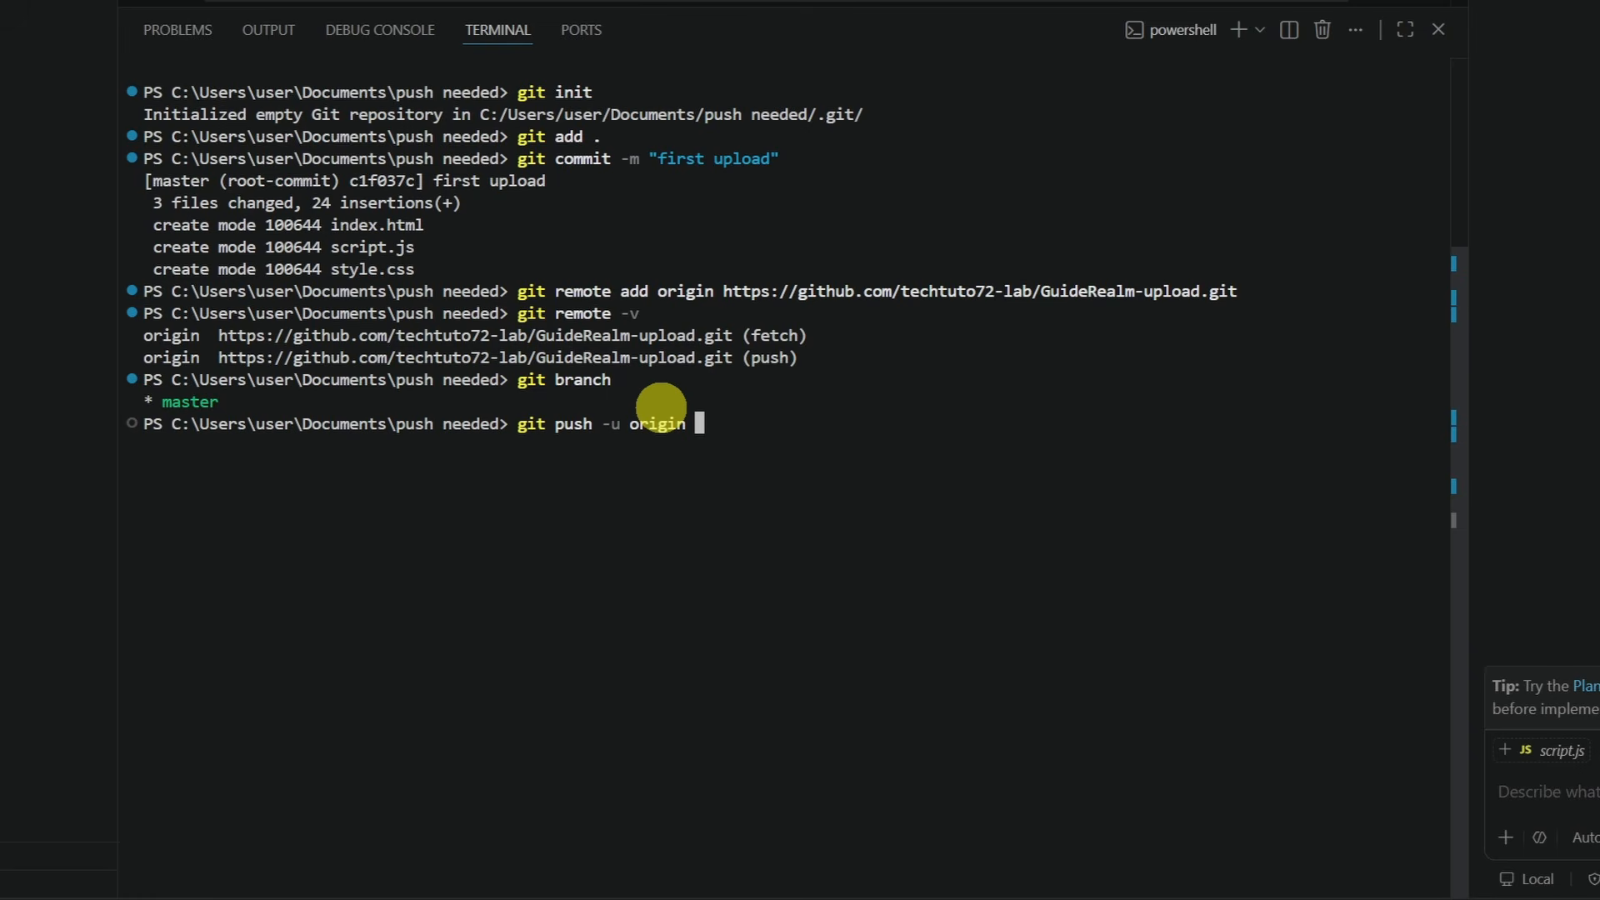
pyautogui.write('master')
pyautogui.press('Return')
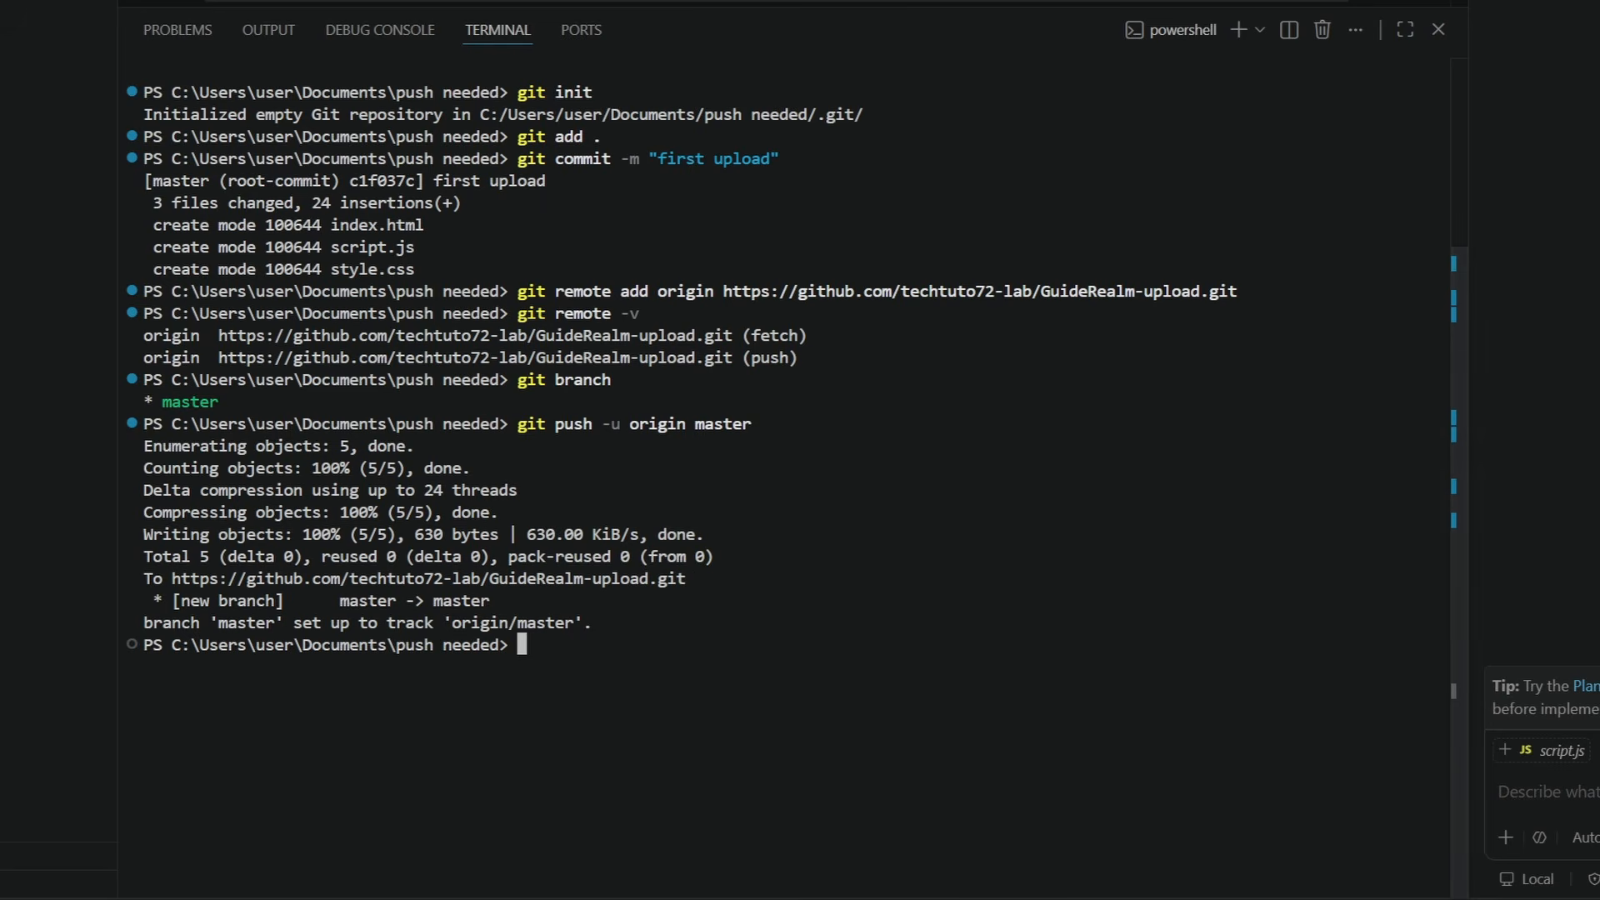
pyautogui.click(931, 889)
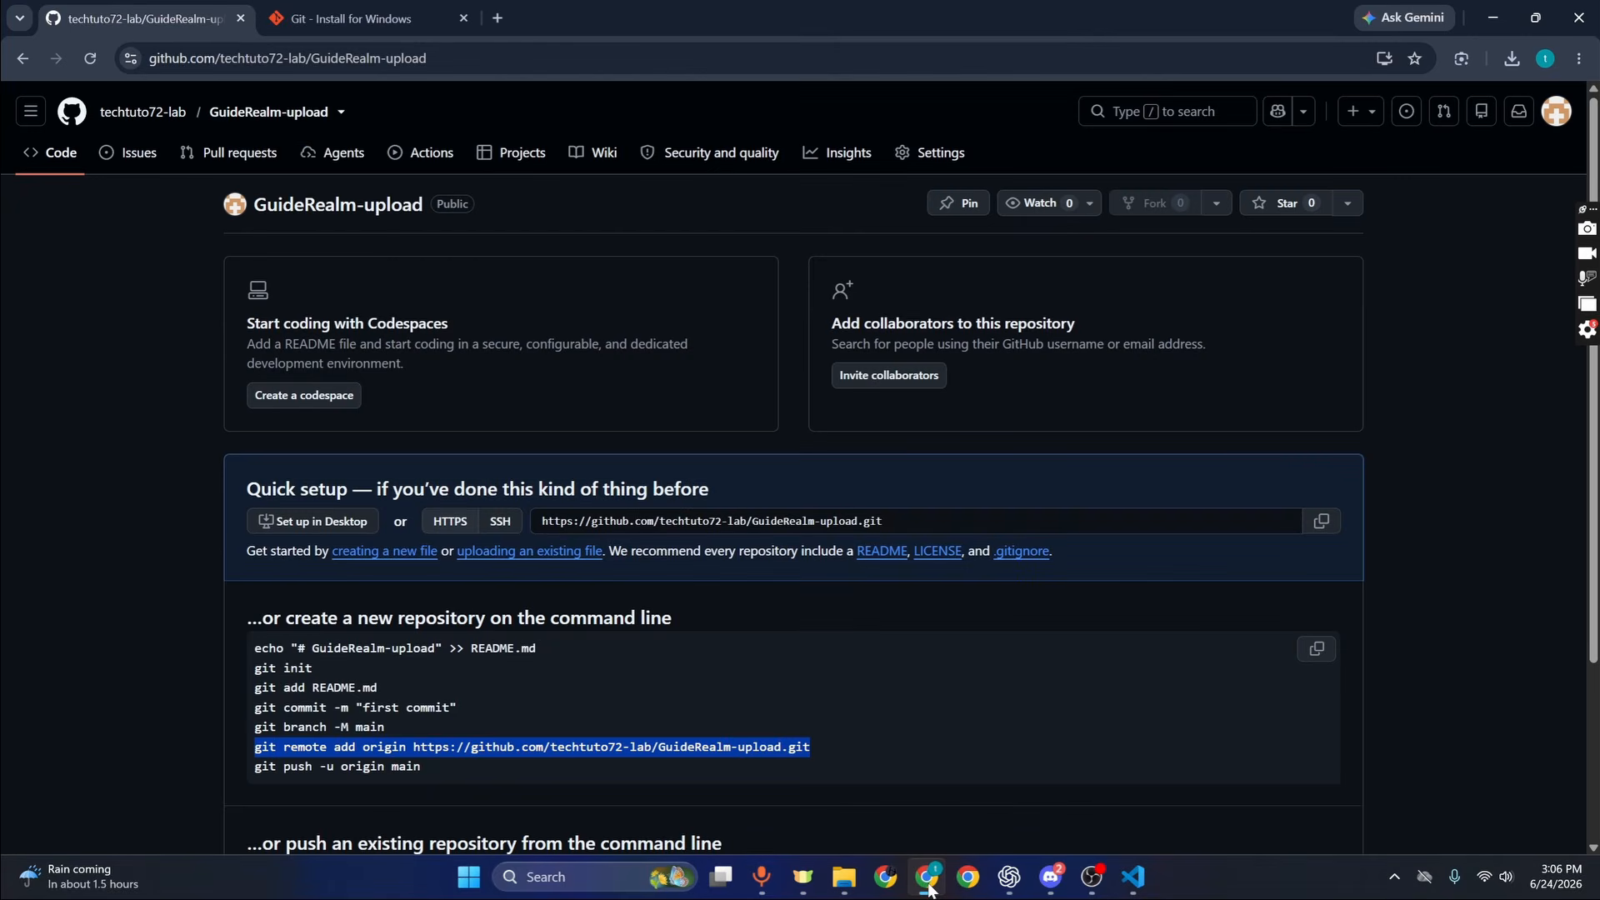
# Reload the GuideRealm-upload page to show index.html, script.js and style.css on master
pyautogui.click(90, 57)
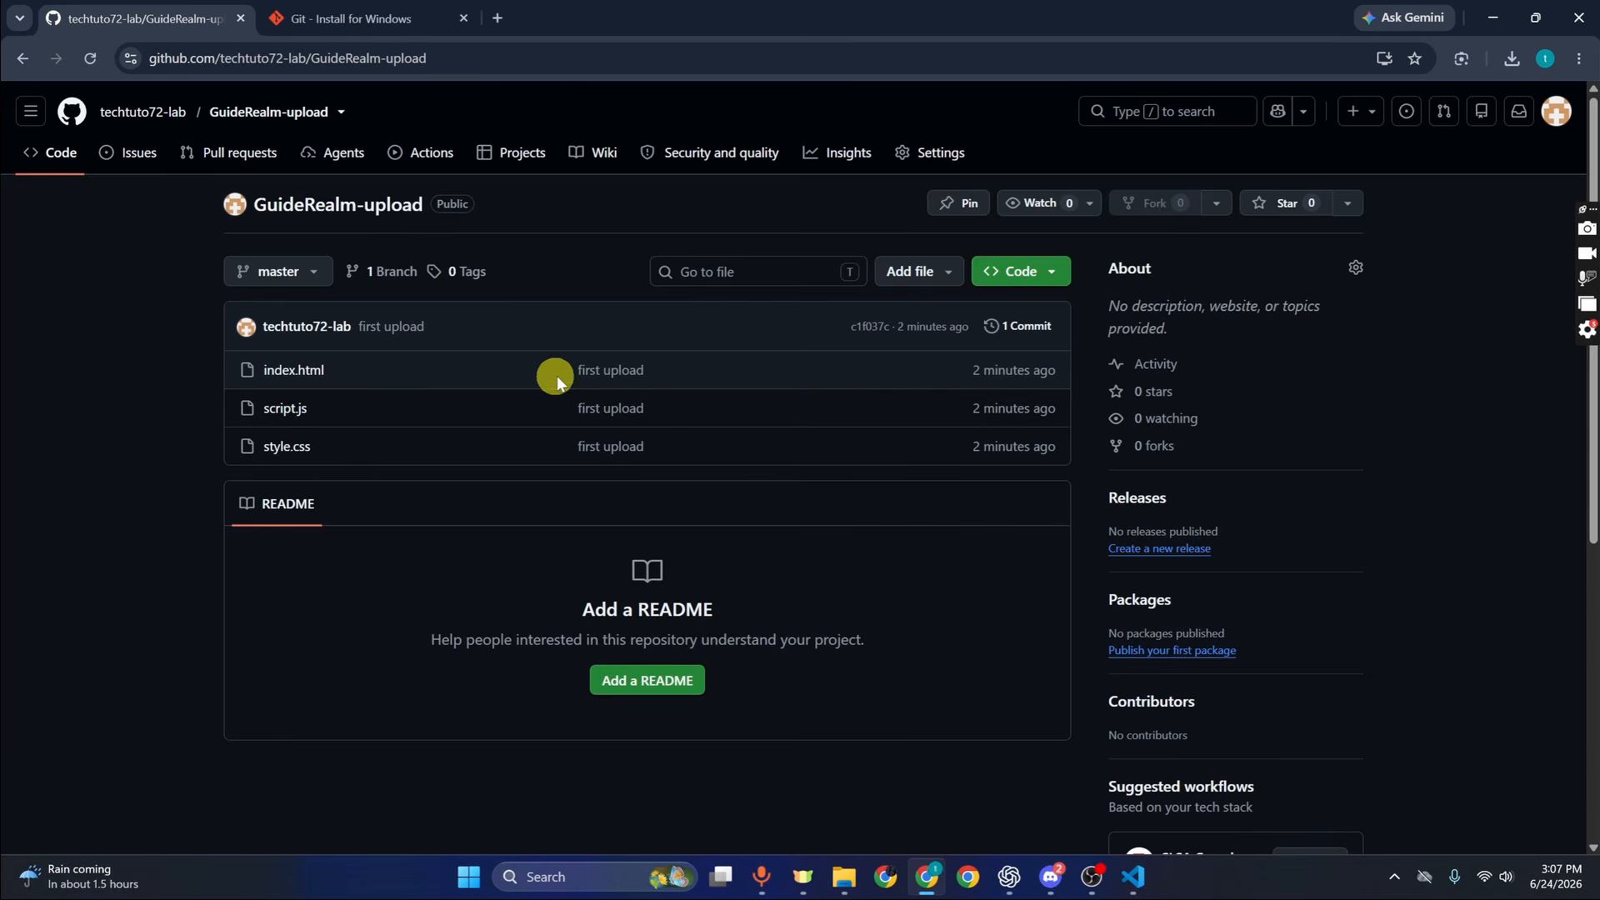
pyautogui.moveTo(564, 357); pyautogui.dragTo(617, 366)
pyautogui.click(571, 357)
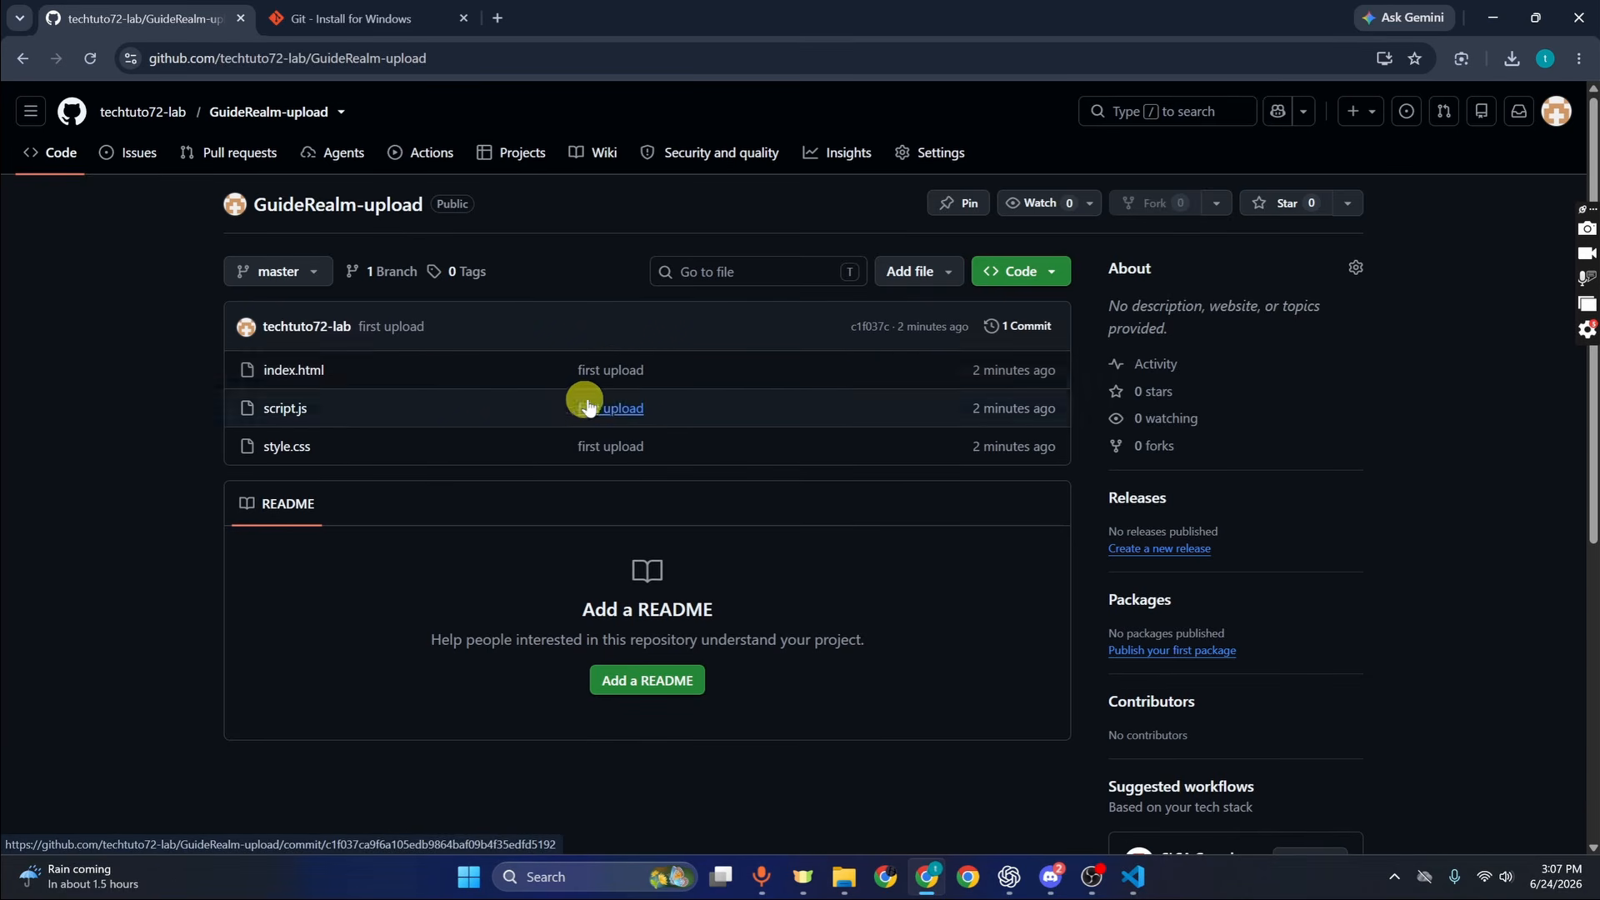